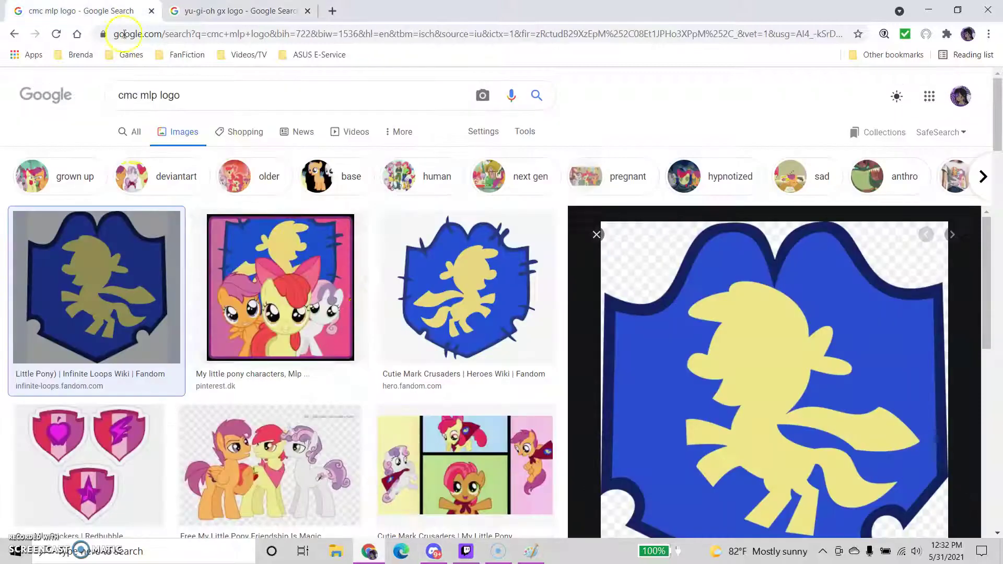
Step: View the Cutie Mark Crusaders shield reference, switch to Paint, and select the Crayon brush with a new stroke size
scroll(381, 331, "down", 1)
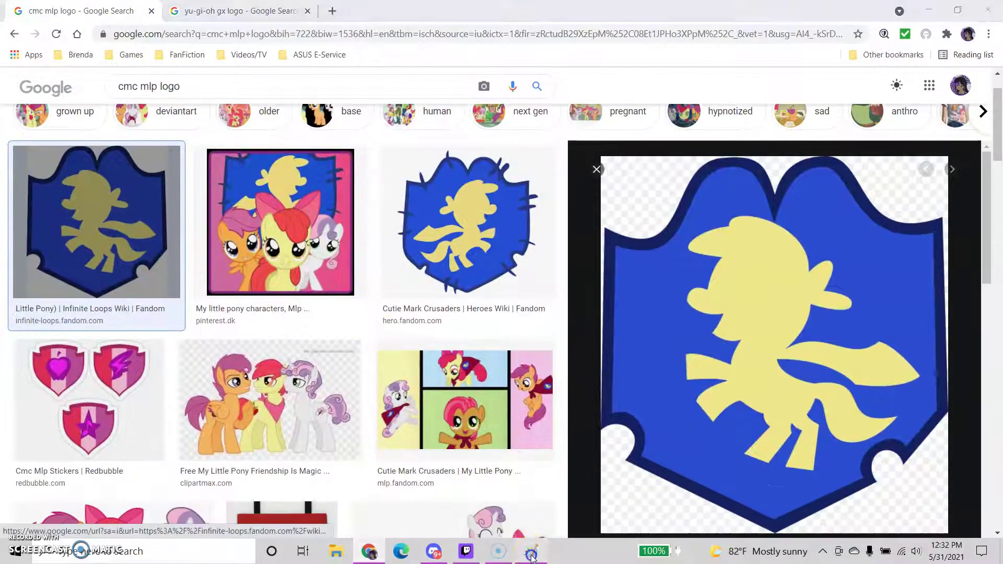
left_click(531, 551)
left_click(207, 63)
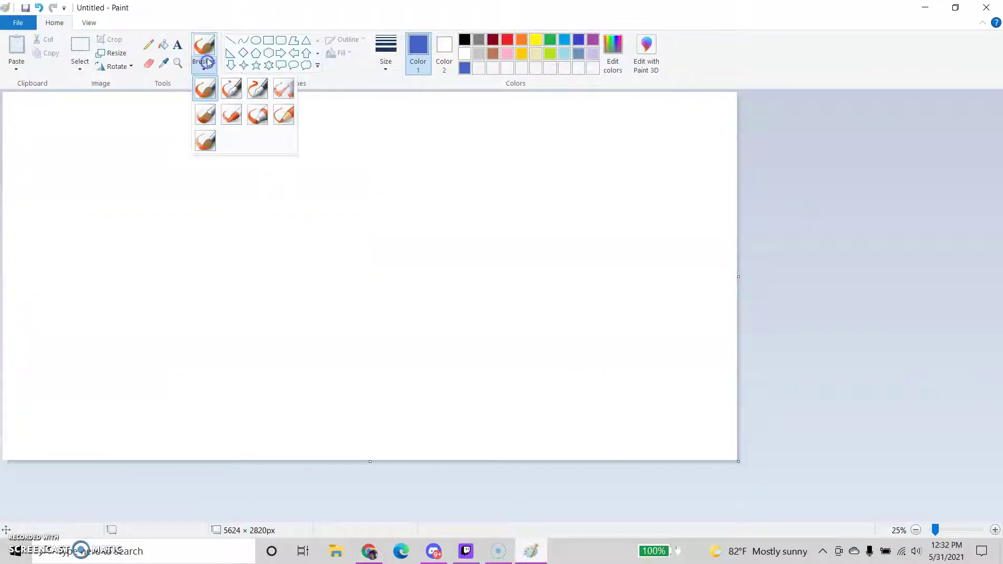
left_click(234, 118)
left_click(390, 63)
left_click(415, 161)
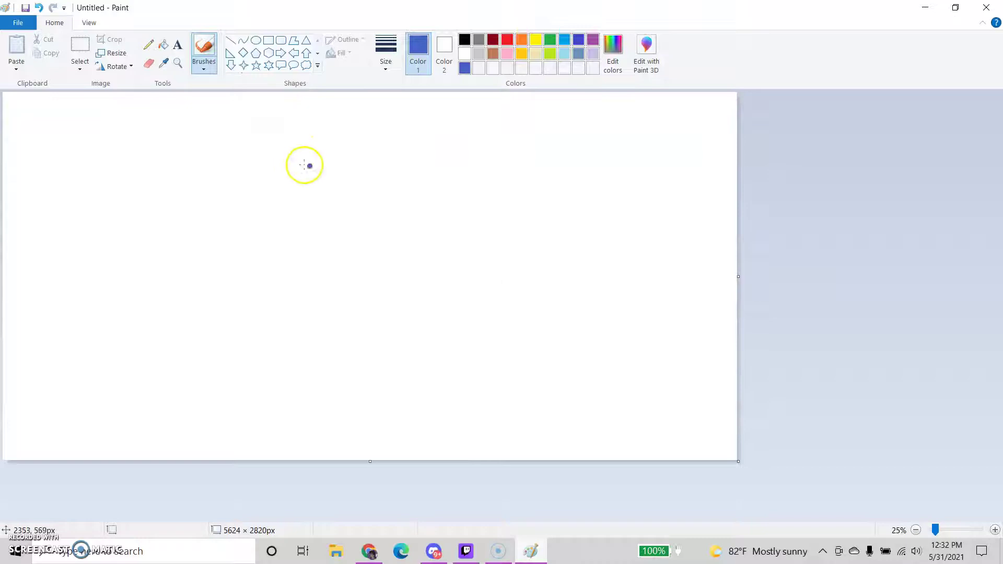
Step: Try sketching a blue rounded arch at the top of the blank canvas and undo it
left_click_drag(332, 150, 336, 166)
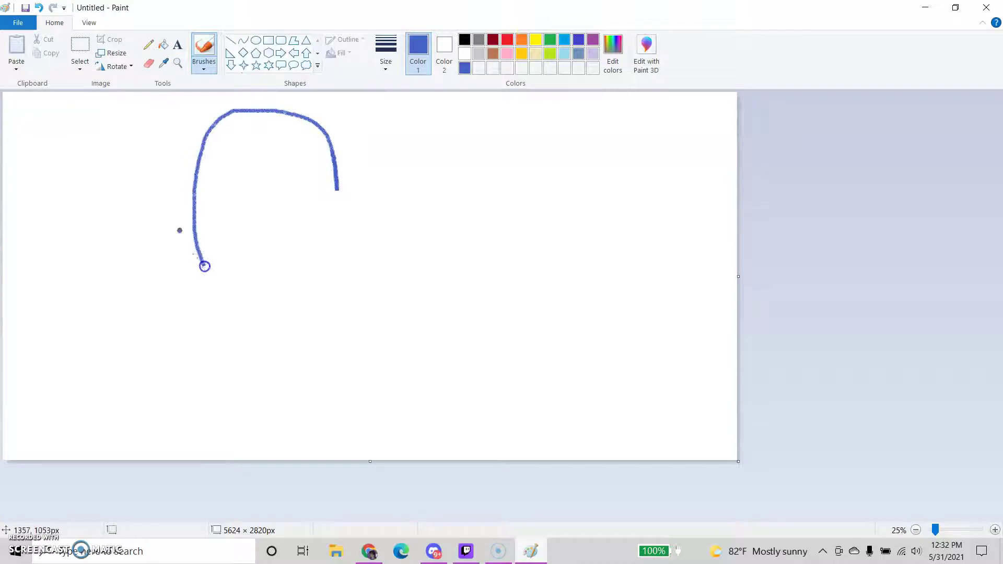
left_click(38, 8)
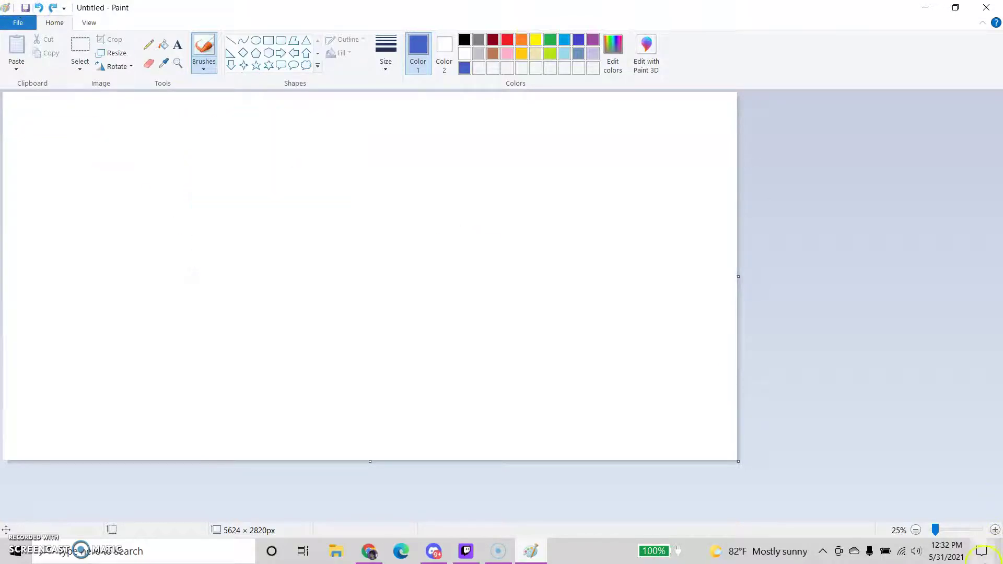
Step: Check the shield reference in Chrome and draw its first rounded lobe in Paint as a blue arch near the canvas's upper edge
left_click(995, 530)
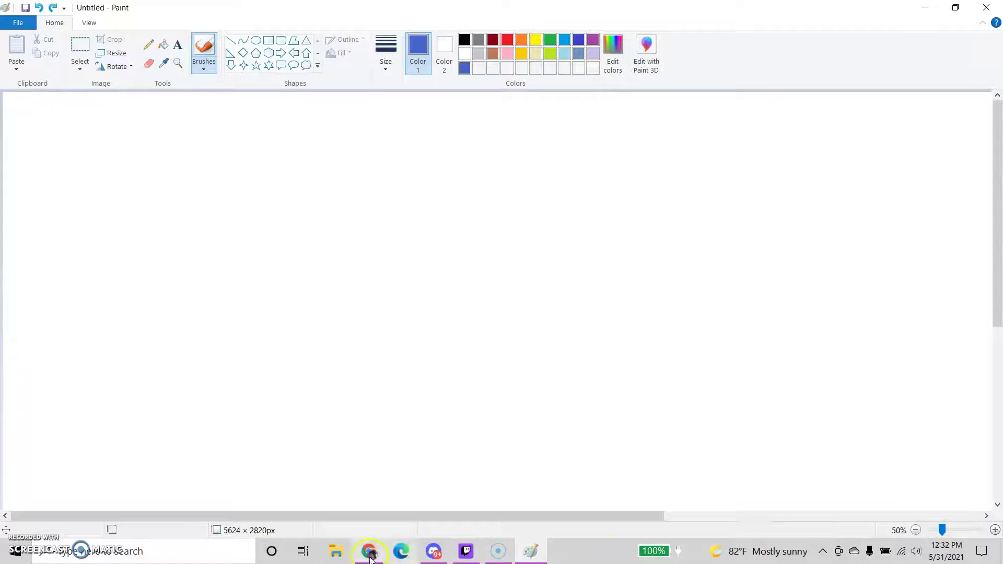
left_click(436, 558)
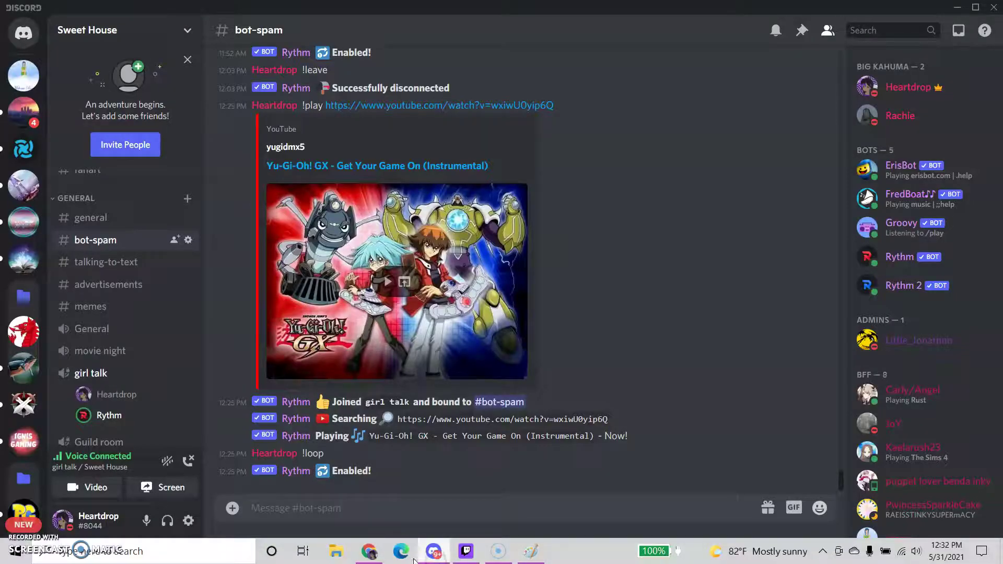
left_click(370, 557)
left_click(370, 557)
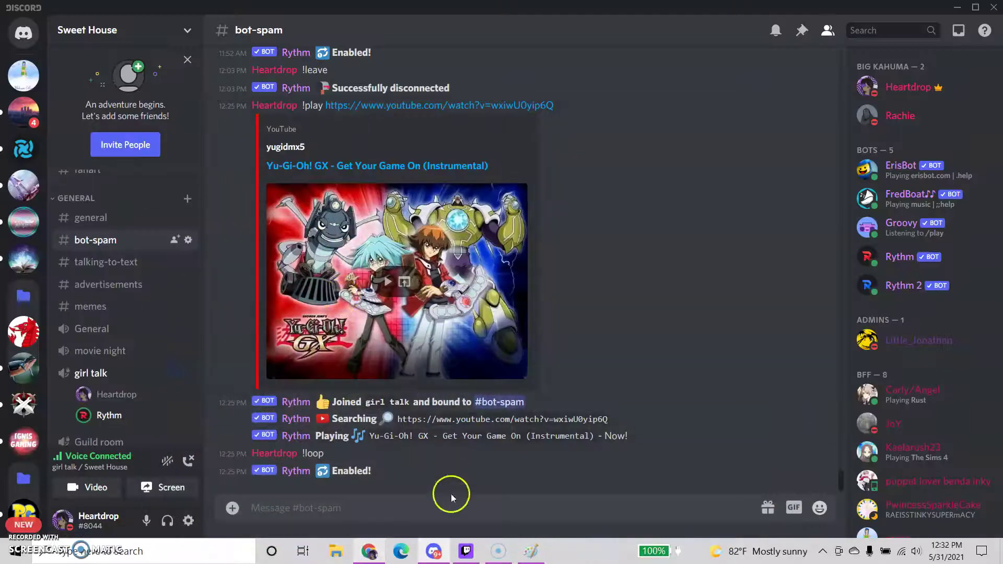
left_click(436, 555)
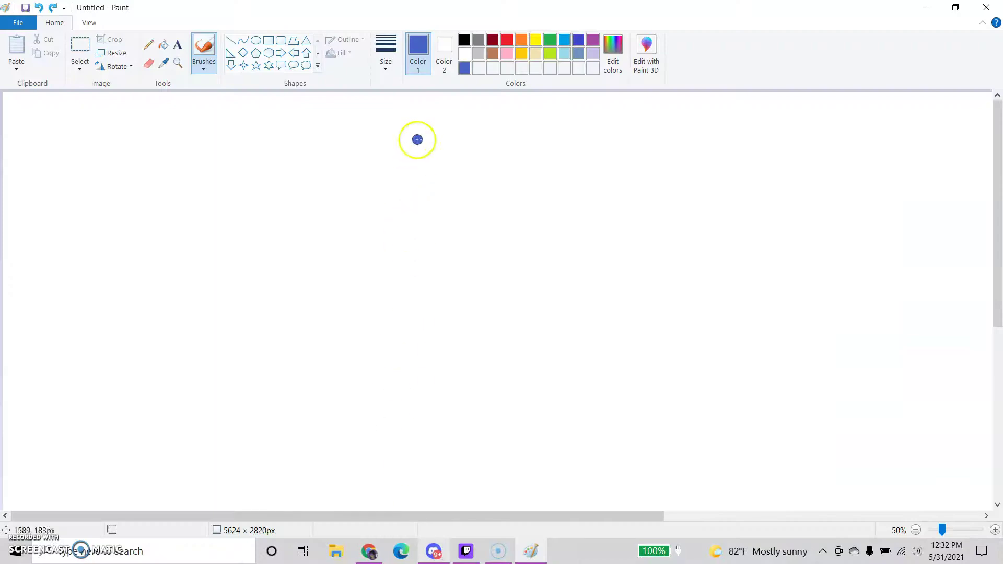
scroll(428, 167, "down", 2)
scroll(442, 196, "up", 1)
mouse_move(397, 132)
left_mouse_down()
mouse_move(414, 159)
mouse_move(424, 234)
left_mouse_up()
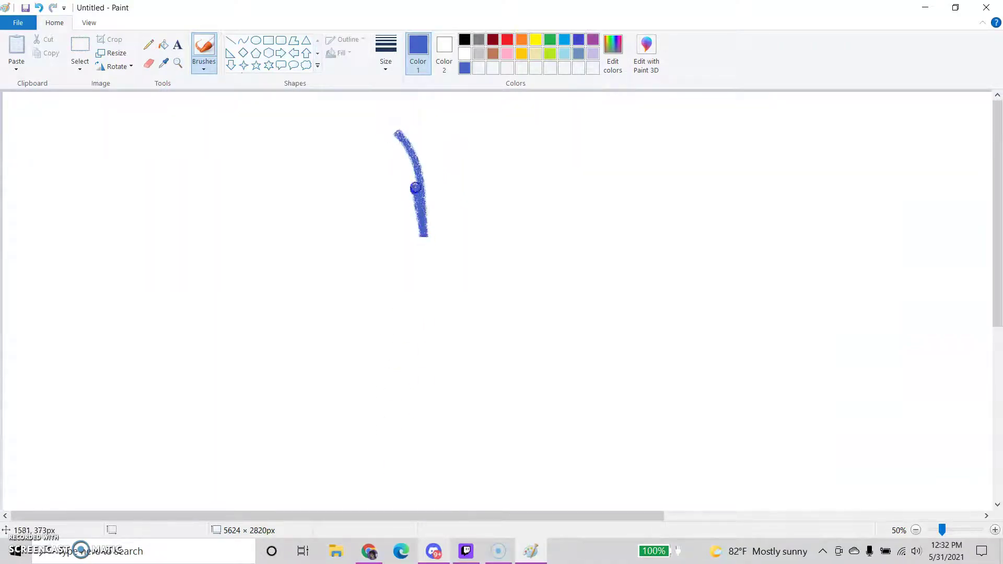
mouse_move(385, 129)
left_mouse_down()
mouse_move(327, 137)
mouse_move(288, 209)
left_mouse_up()
left_click(39, 7)
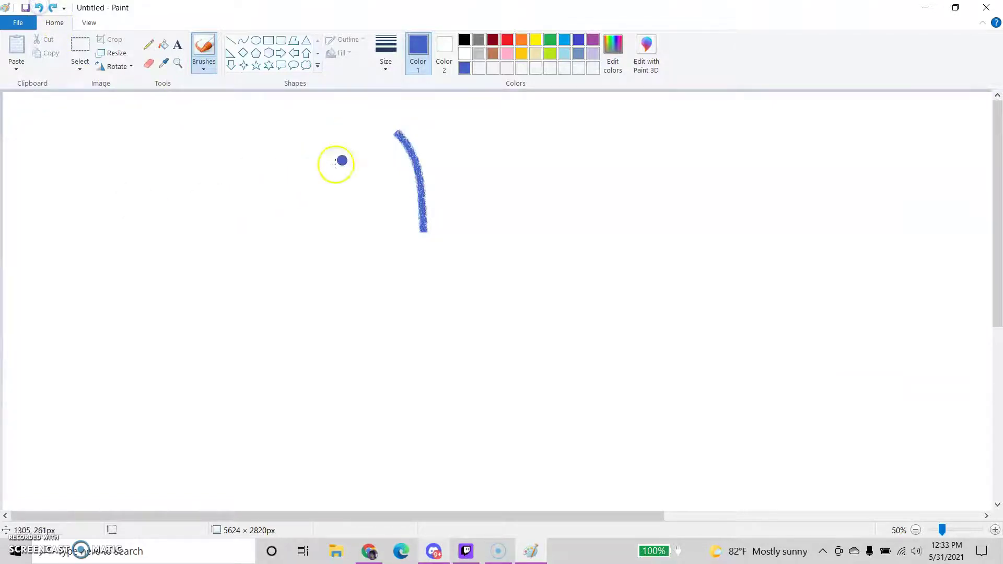
mouse_move(387, 126)
left_mouse_down()
mouse_move(305, 124)
mouse_move(280, 157)
mouse_move(276, 222)
mouse_move(193, 154)
left_mouse_up()
left_click(39, 8)
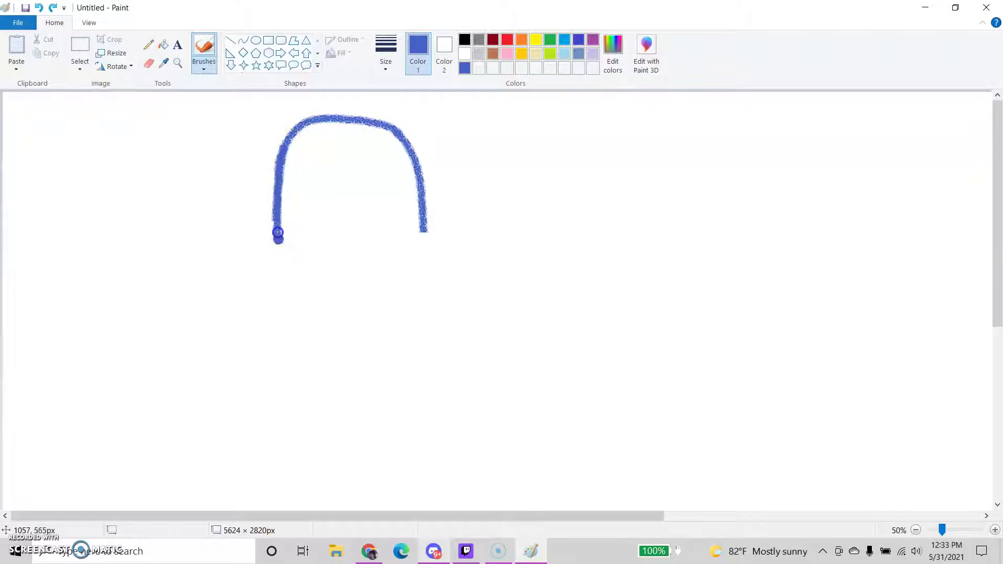
Step: Draw the curved dip and diagonal rising to the shield's left point from the arch's left end, undoing any side strokes beyond that point
left_click(371, 555)
left_click(375, 559)
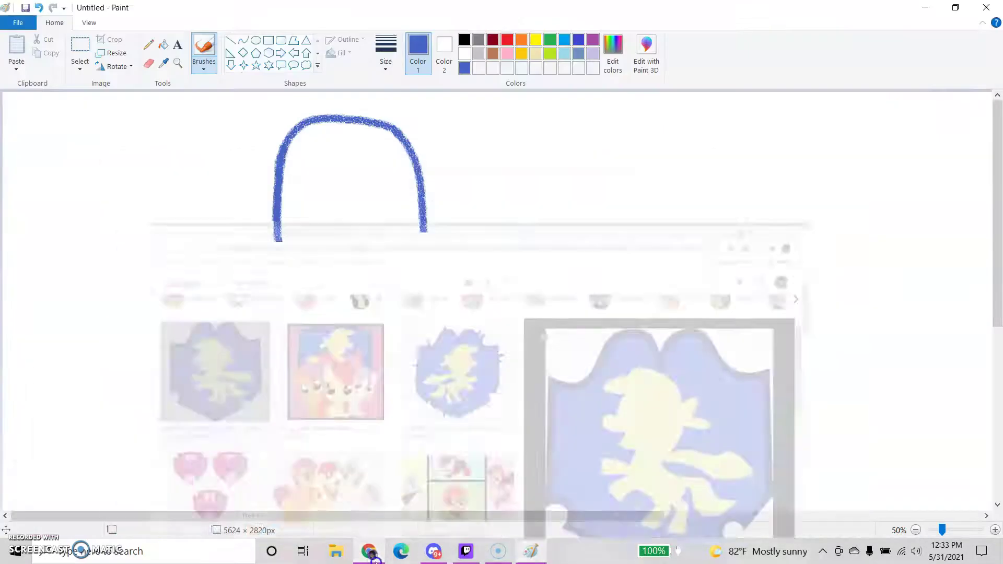
mouse_move(275, 239)
left_mouse_down()
mouse_move(250, 250)
mouse_move(223, 238)
mouse_move(164, 161)
mouse_move(151, 204)
mouse_move(157, 344)
left_mouse_up()
mouse_move(207, 381)
left_mouse_down()
mouse_move(217, 427)
mouse_move(207, 463)
left_mouse_up()
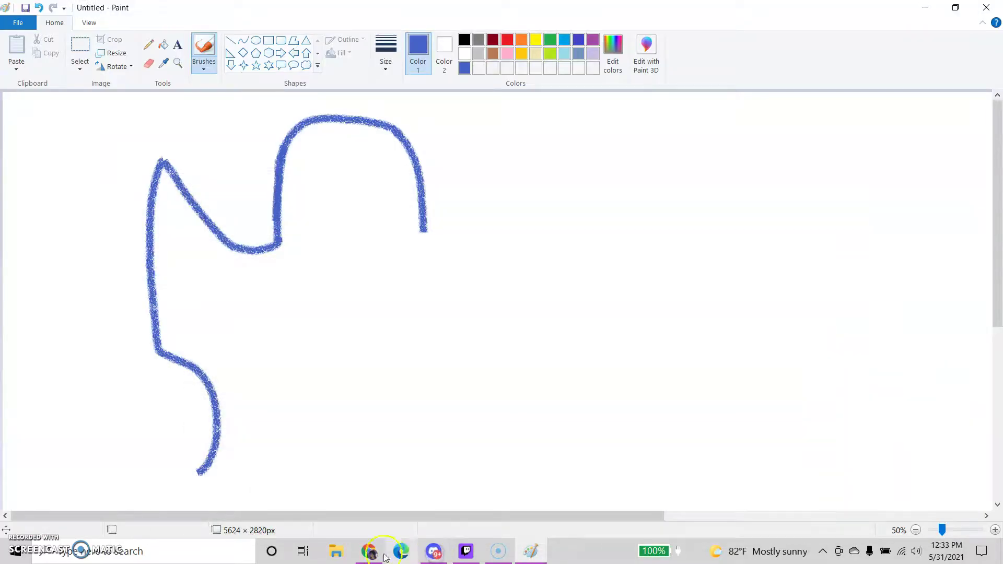
scroll(309, 454, "down", 3)
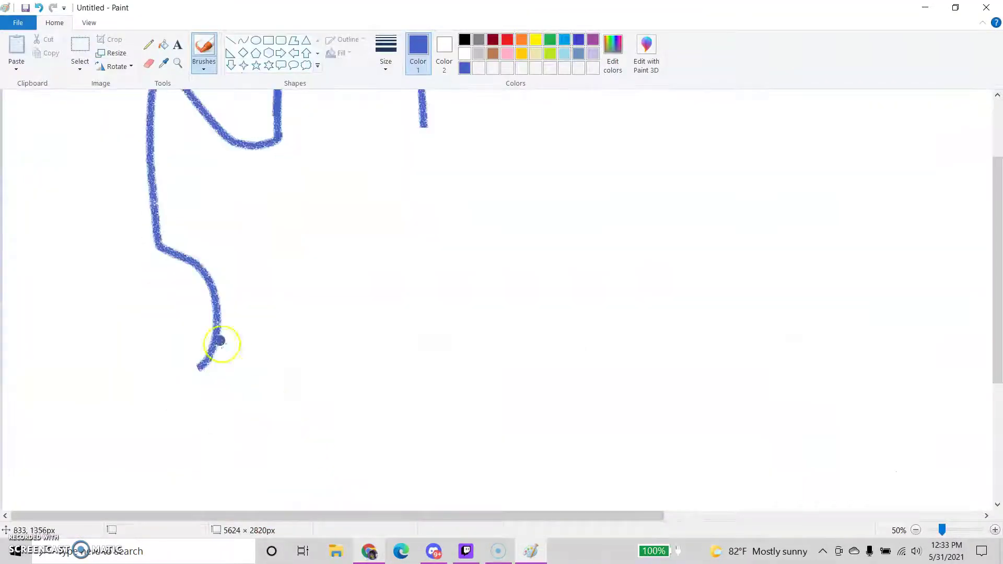
left_click(36, 8)
scroll(175, 241, "up", 3)
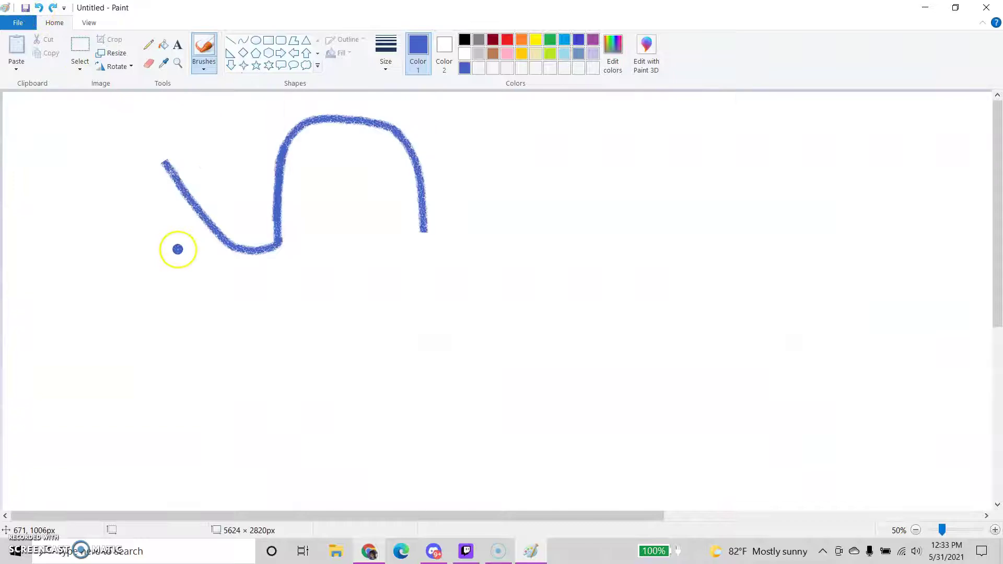
Step: Round off the shield's left point and draw its nearly straight left side downward, checking the reference in Chrome
left_click_drag(148, 141, 141, 279)
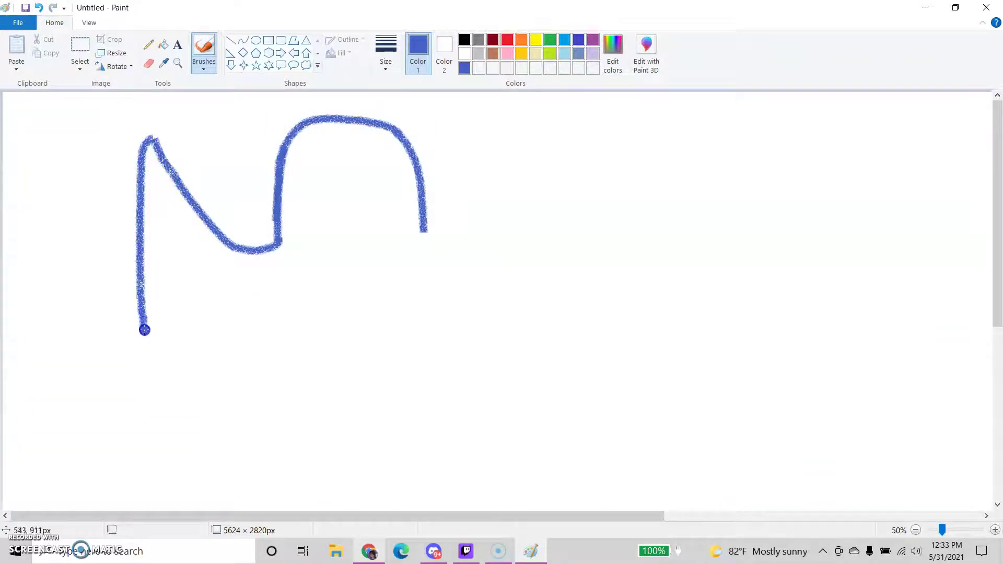
left_click_drag(145, 330, 147, 395)
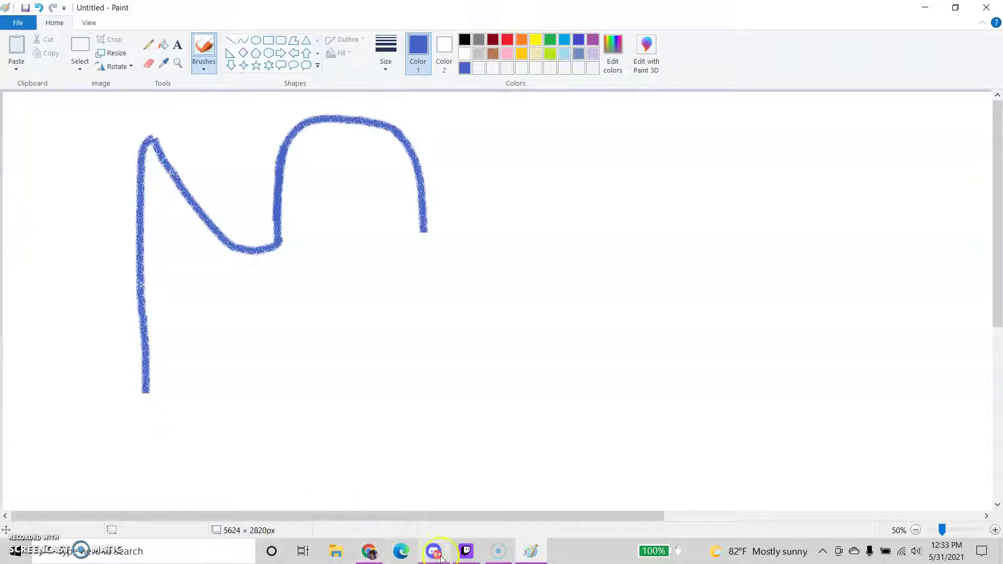
left_click(377, 556)
left_click(378, 557)
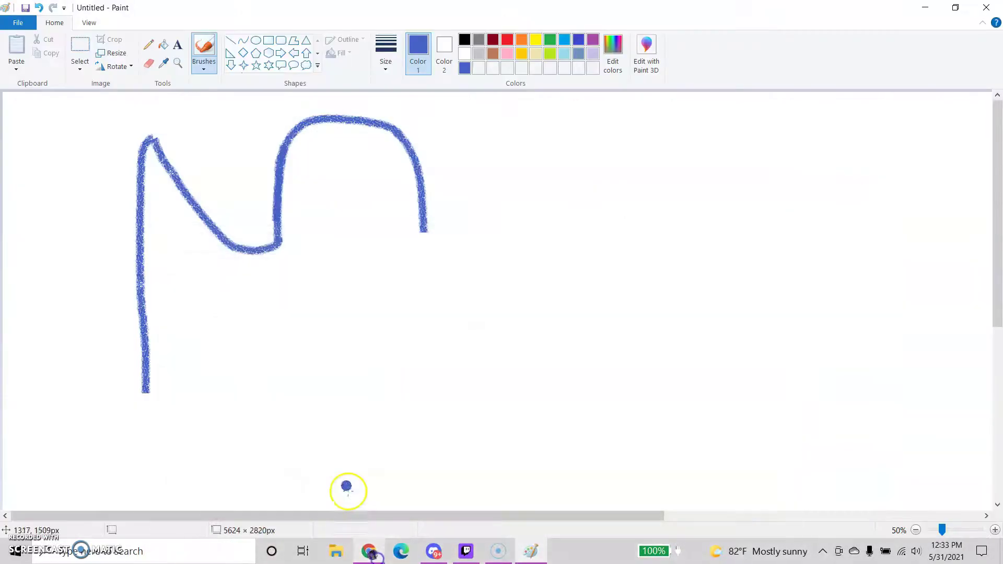
Step: Extend the left side downward, draw the inward round notch, and continue the outline with the slanting lower-left edge
scroll(345, 486, "down", 2)
mouse_move(145, 274)
left_mouse_down()
mouse_move(143, 342)
mouse_move(184, 358)
mouse_move(213, 394)
mouse_move(208, 466)
left_mouse_up()
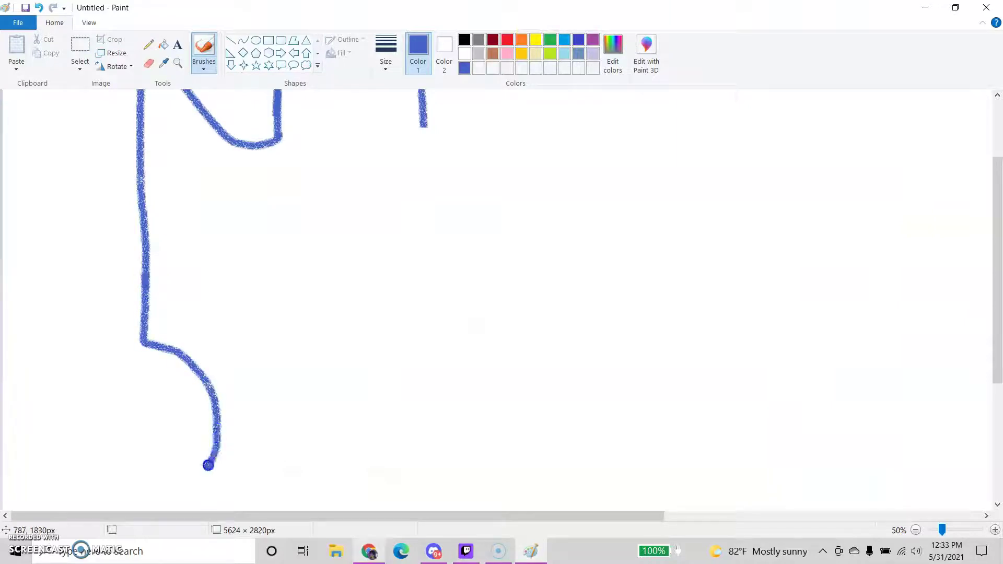
scroll(176, 486, "down", 2)
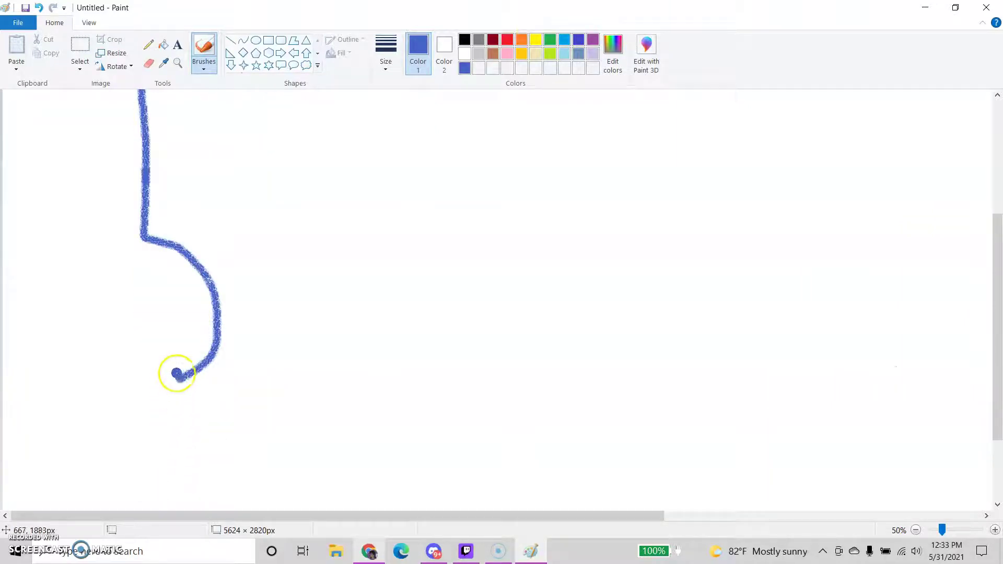
left_click_drag(222, 428, 281, 465)
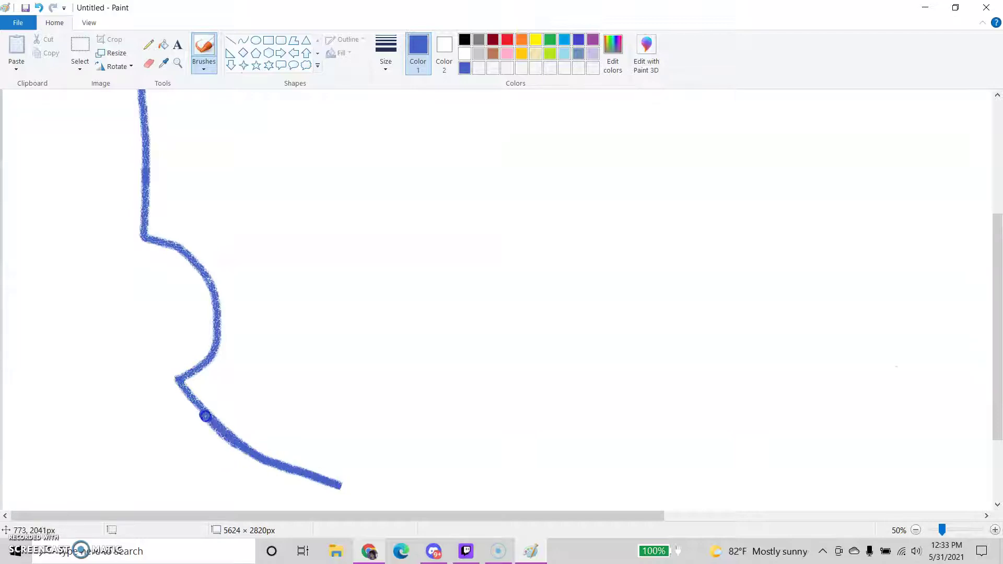
scroll(306, 445, "down", 2)
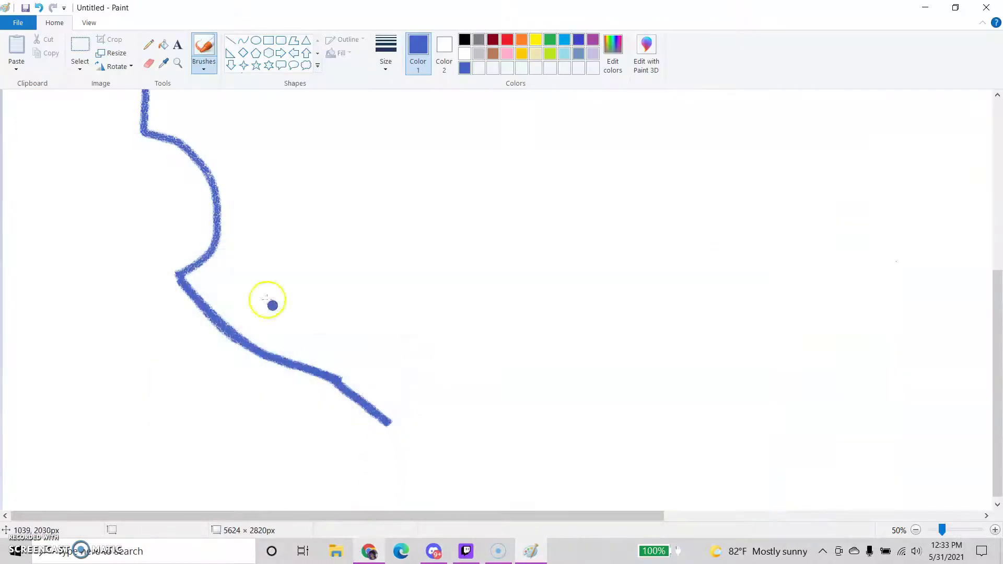
left_click(38, 7)
left_click(38, 7)
left_click(39, 7)
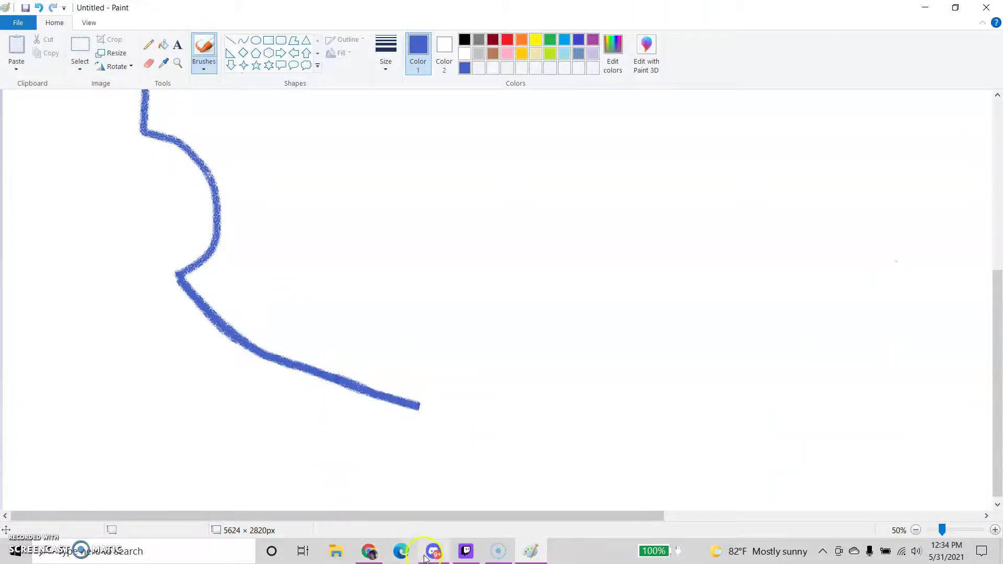
left_click(433, 553)
left_click(372, 556)
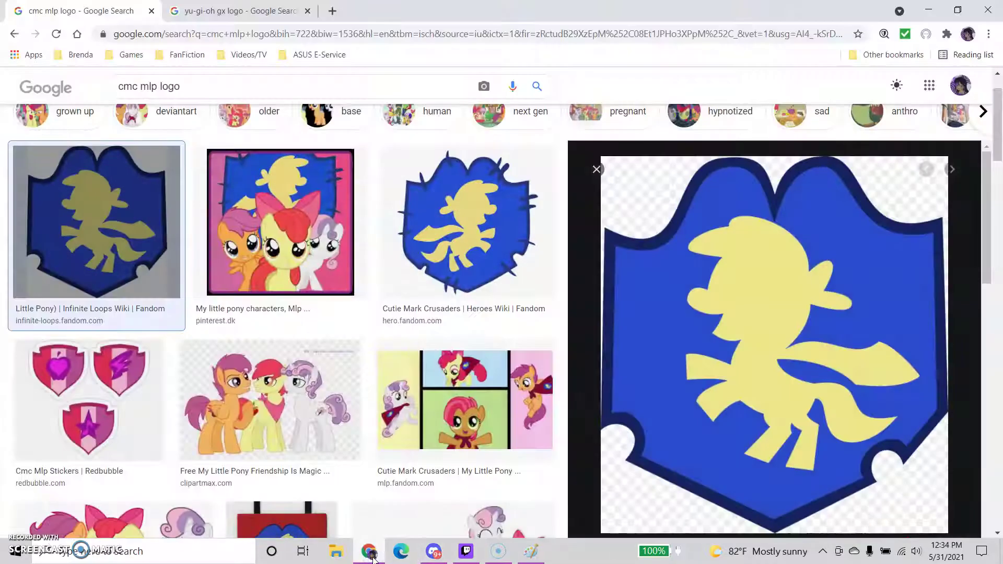
left_click(372, 555)
left_click(539, 553)
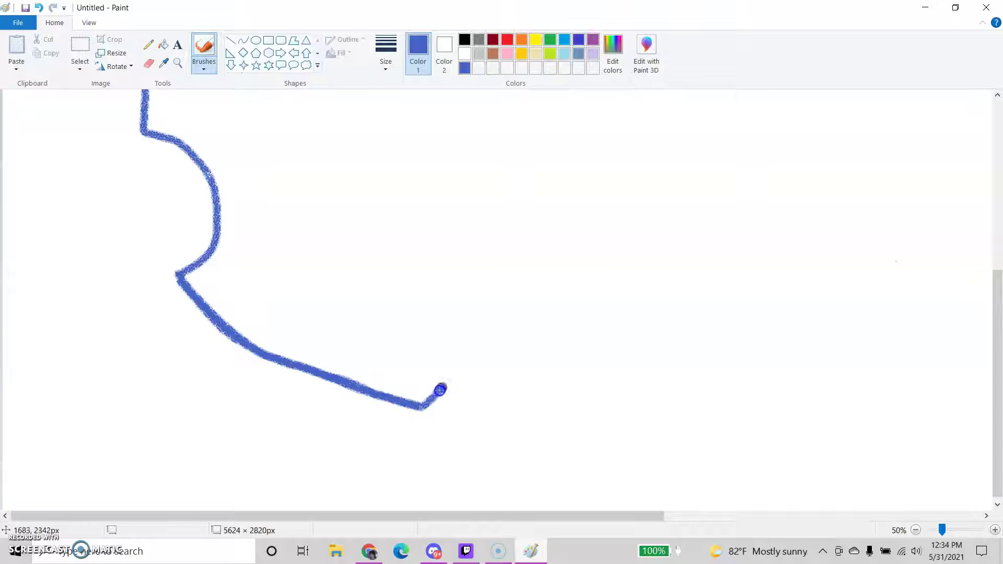
left_click(39, 7)
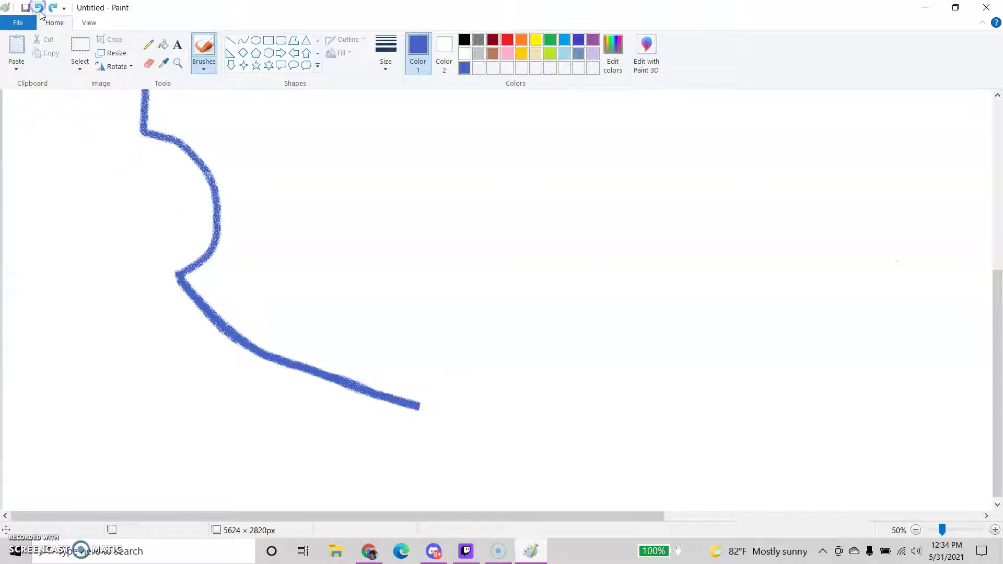
left_click(38, 7)
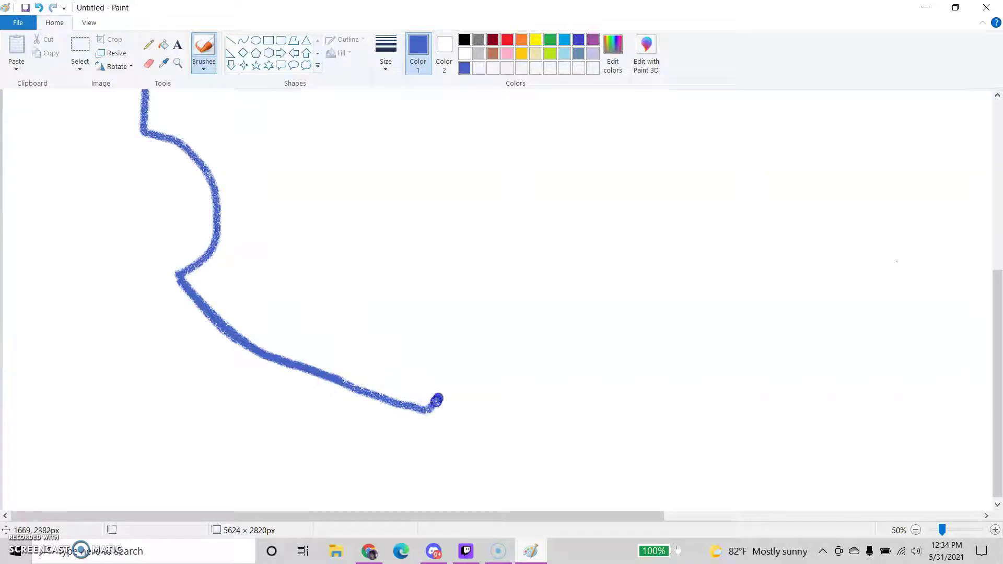
left_click_drag(477, 349, 438, 406)
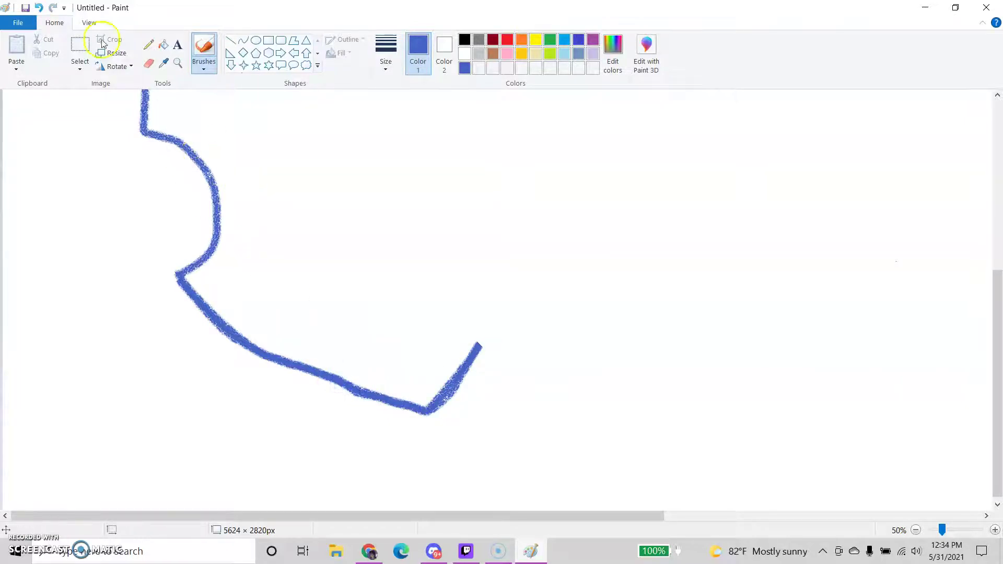
left_click(40, 7)
left_click(39, 7)
left_click(371, 552)
left_click(370, 551)
scroll(383, 437, "up", 2)
scroll(383, 437, "down", 2)
left_click_drag(336, 514, 366, 515)
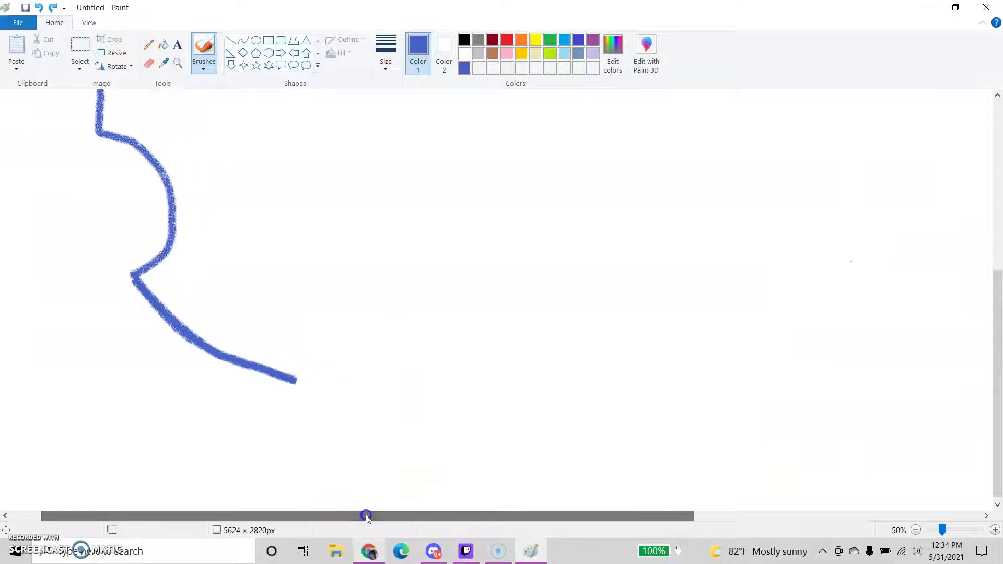
left_click_drag(290, 380, 393, 422)
mouse_move(409, 387)
left_mouse_down()
mouse_move(430, 322)
mouse_move(389, 418)
left_mouse_up()
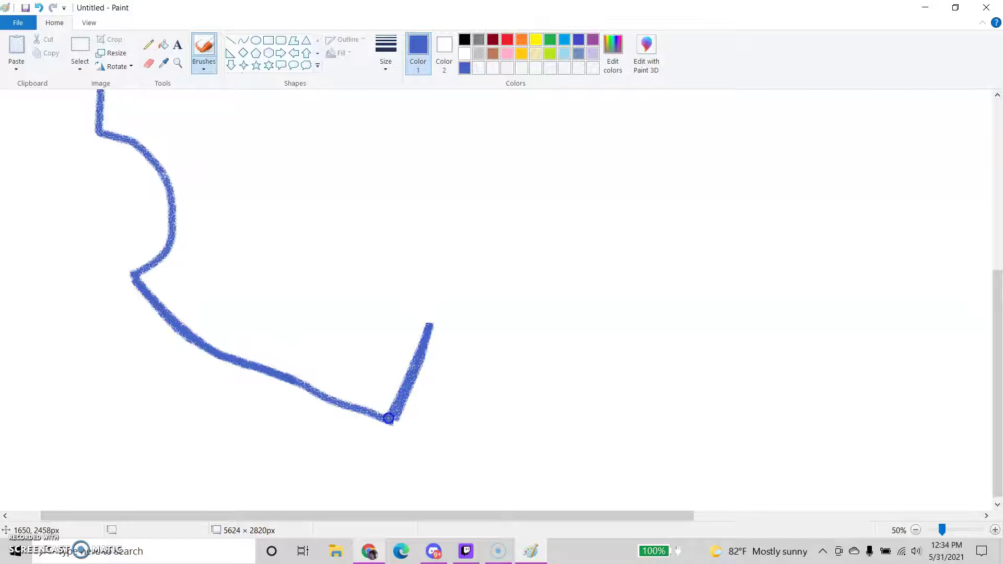
left_click(39, 8)
left_click(39, 7)
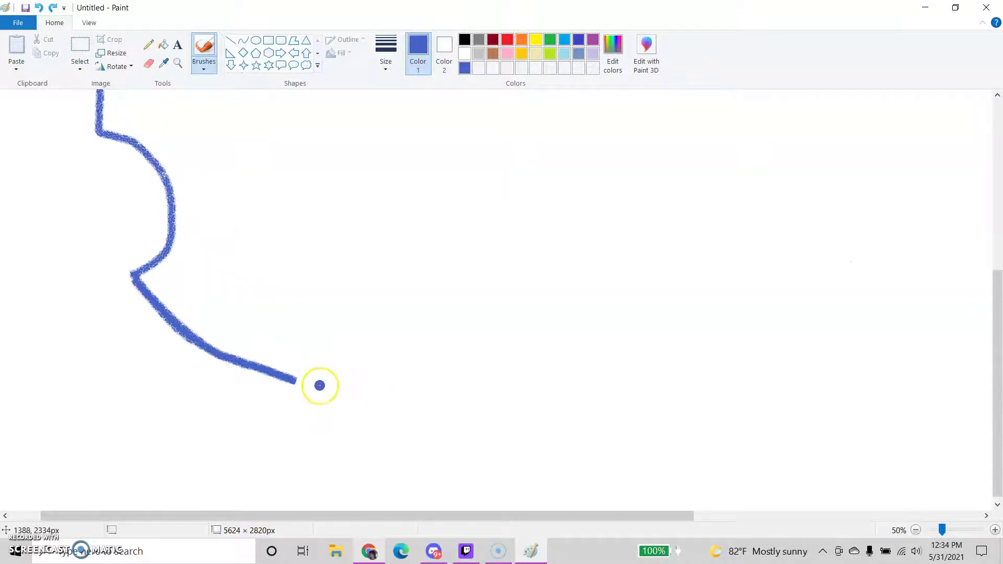
Step: Try to draw the dip and raised right point from the arch's right end, then undo all of those strokes
scroll(320, 385, "up", 4)
scroll(320, 385, "up", 2)
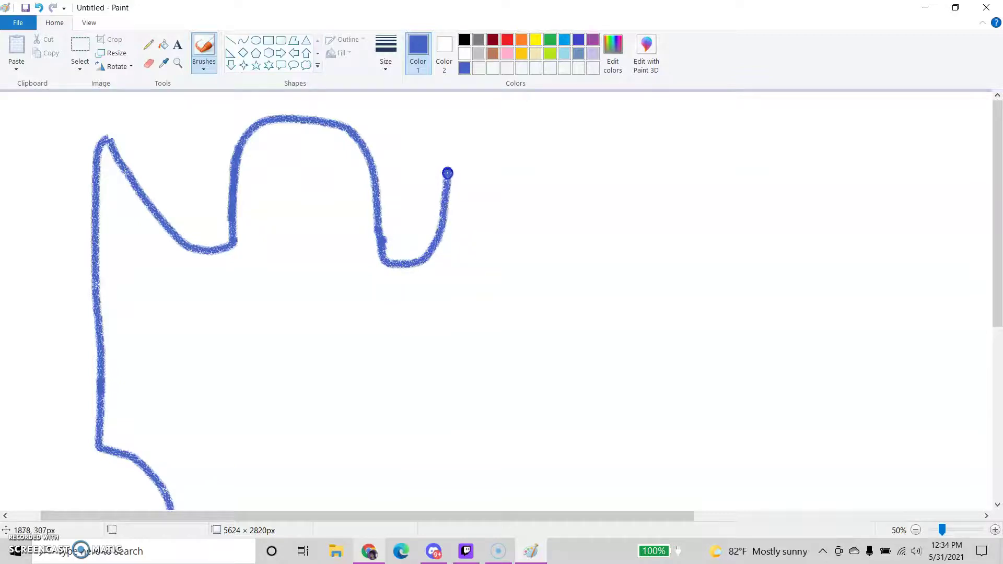
left_click(39, 7)
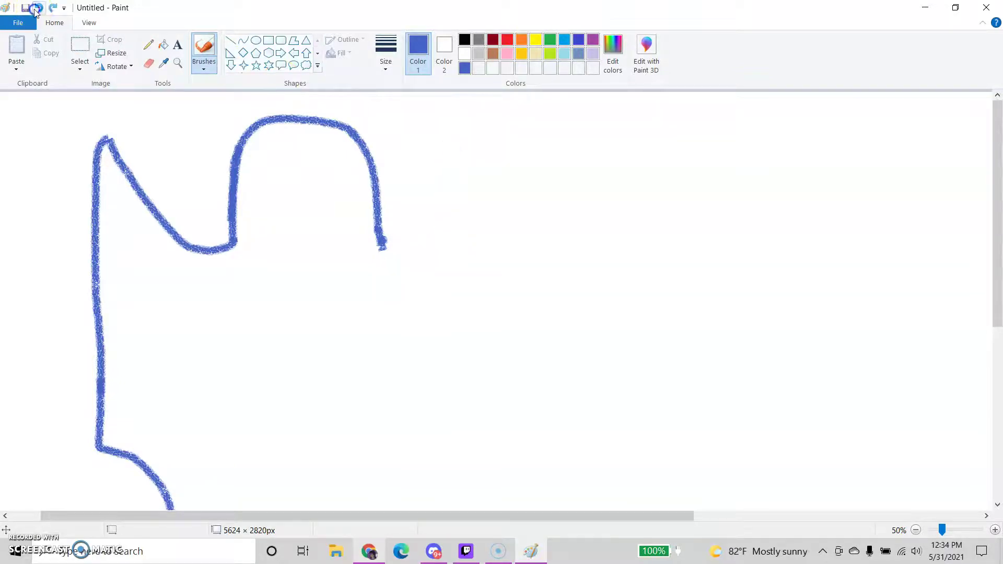
left_click(382, 230)
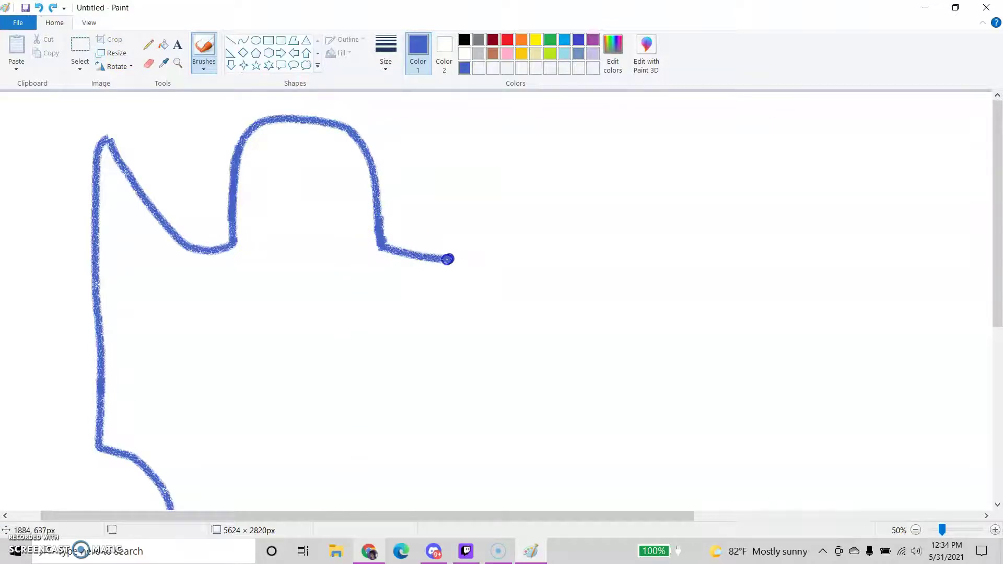
mouse_move(445, 259)
left_mouse_down()
mouse_move(470, 246)
mouse_move(491, 206)
left_mouse_up()
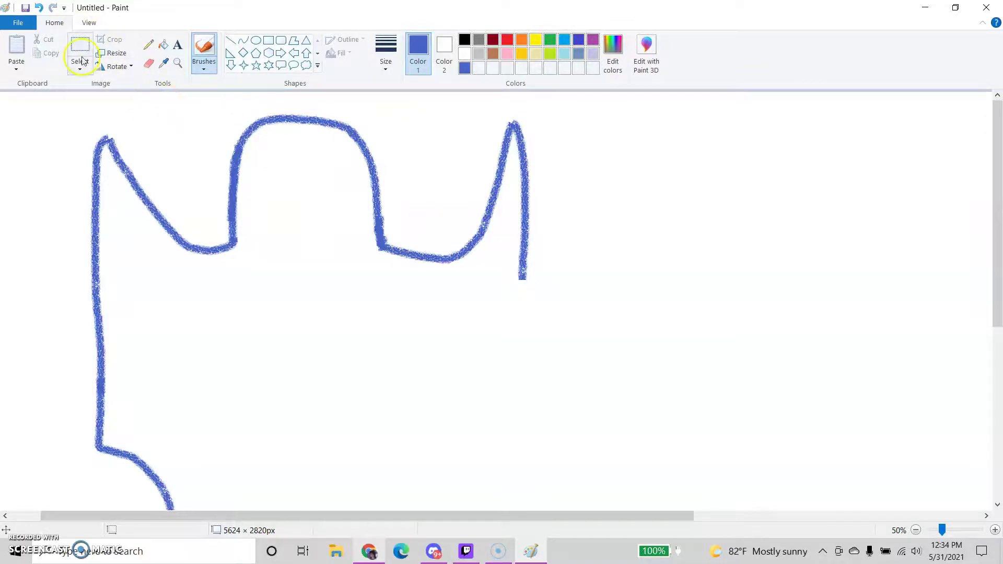
left_click(38, 7)
left_click_drag(460, 516, 408, 513)
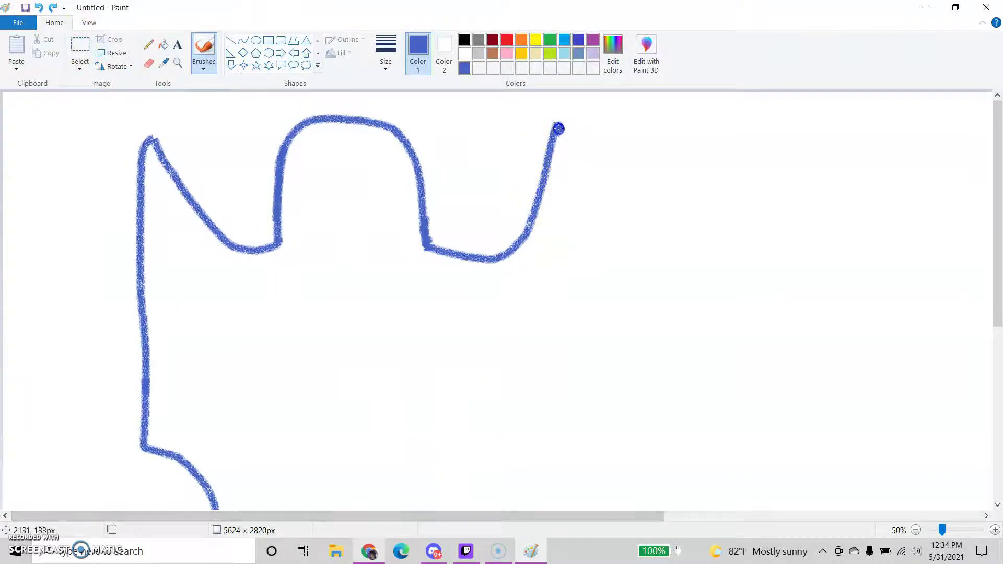
left_click_drag(575, 143, 571, 280)
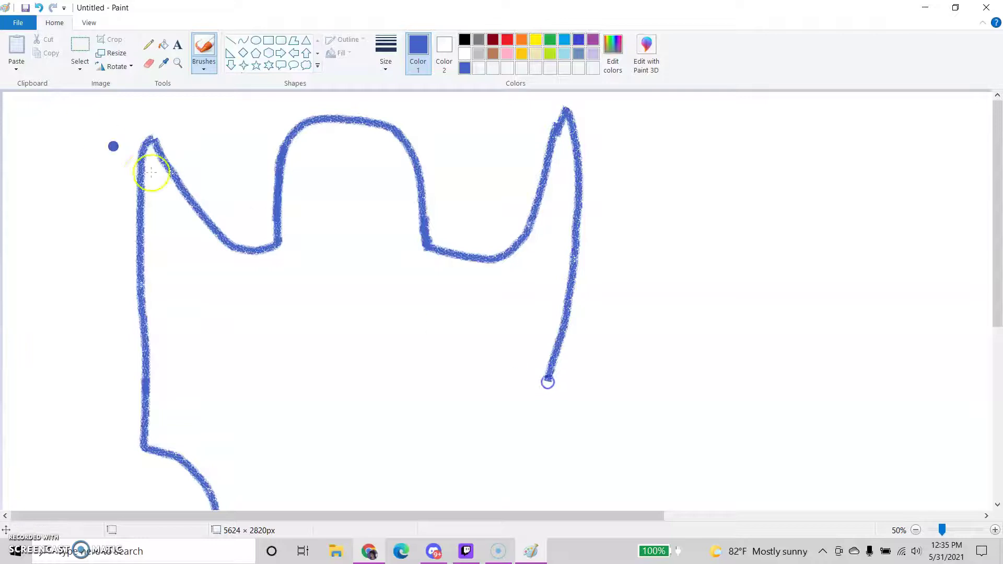
left_click(39, 8)
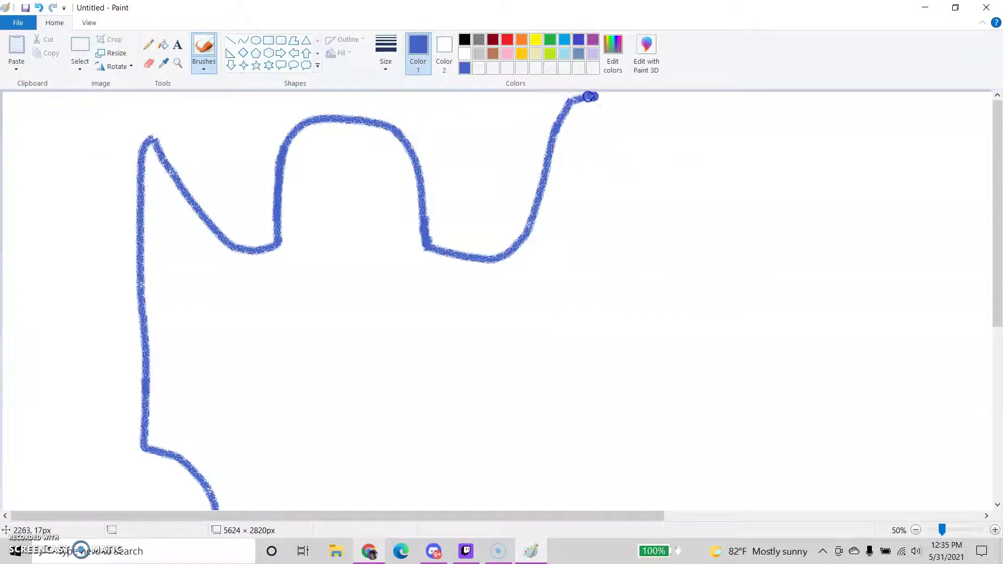
mouse_move(592, 126)
left_mouse_down()
mouse_move(574, 275)
mouse_move(598, 86)
mouse_move(550, 140)
mouse_move(535, 181)
left_mouse_up()
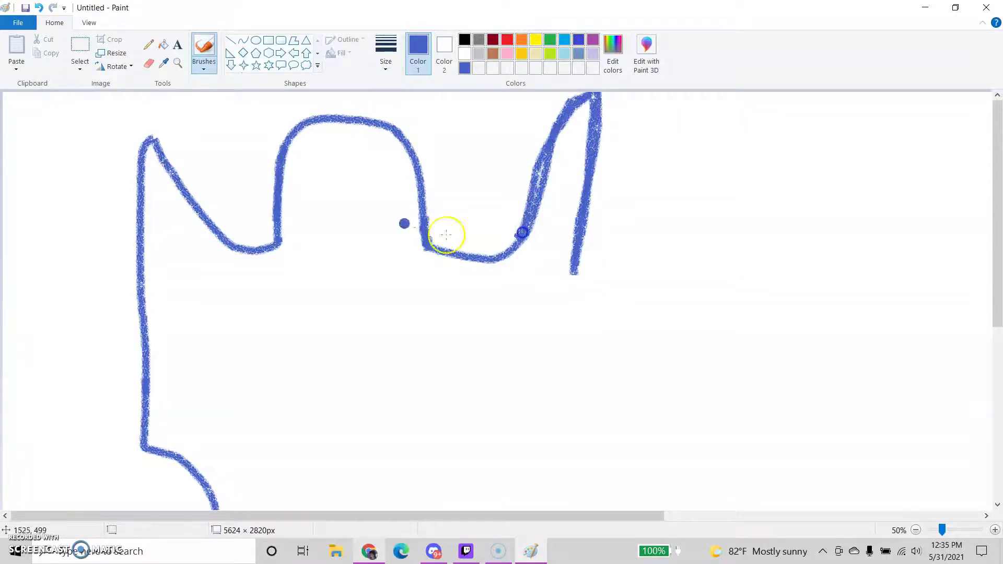
left_click(38, 8)
left_click(39, 9)
left_click(38, 8)
left_click(38, 9)
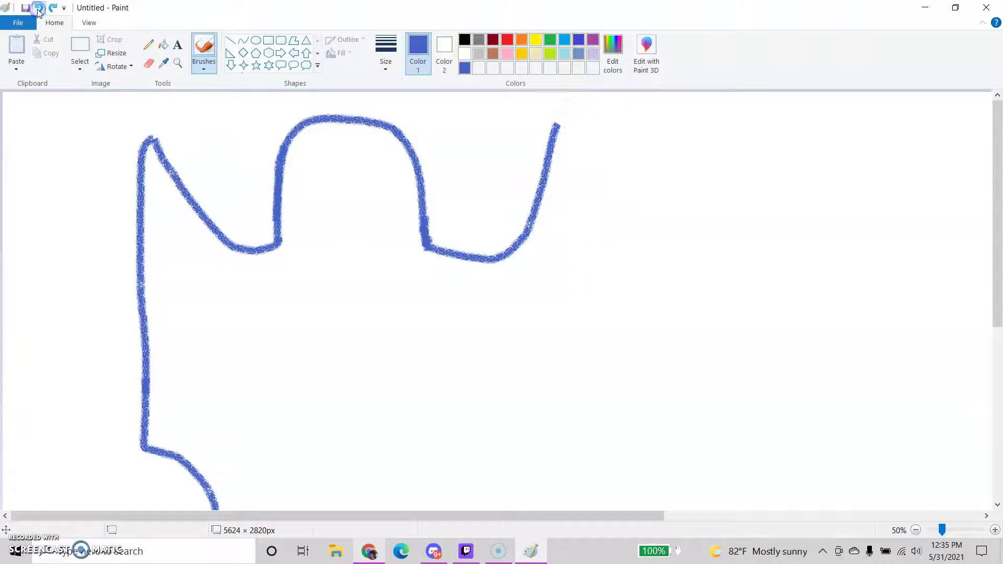
left_click(39, 8)
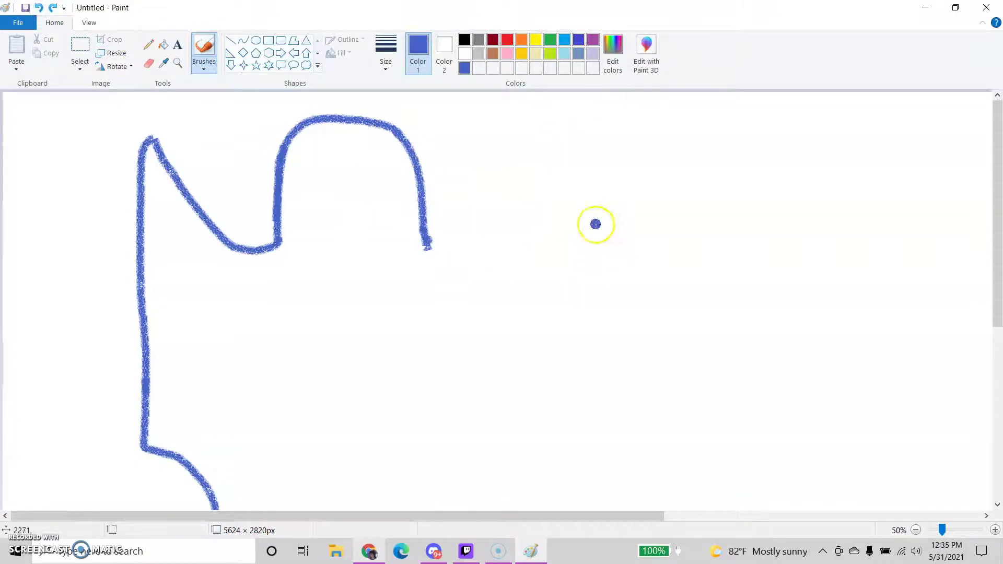
Step: Try a detached, farther-out right point joined to the arch by a curved dip, then undo the strokes
mouse_move(546, 199)
left_mouse_down()
mouse_move(634, 143)
mouse_move(607, 276)
left_mouse_up()
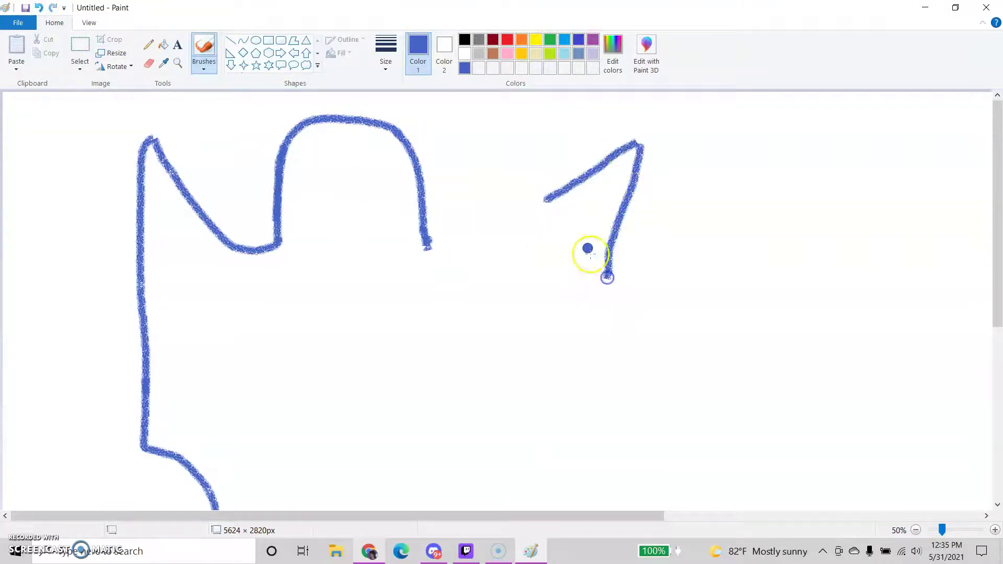
mouse_move(552, 198)
left_mouse_down()
mouse_move(524, 248)
mouse_move(474, 260)
left_mouse_up()
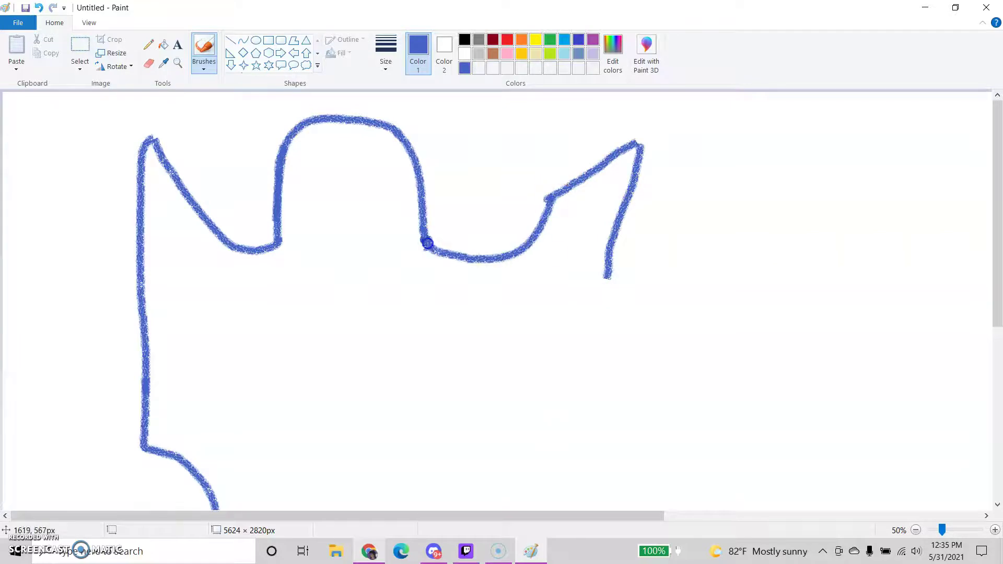
left_click(39, 8)
left_click(39, 8)
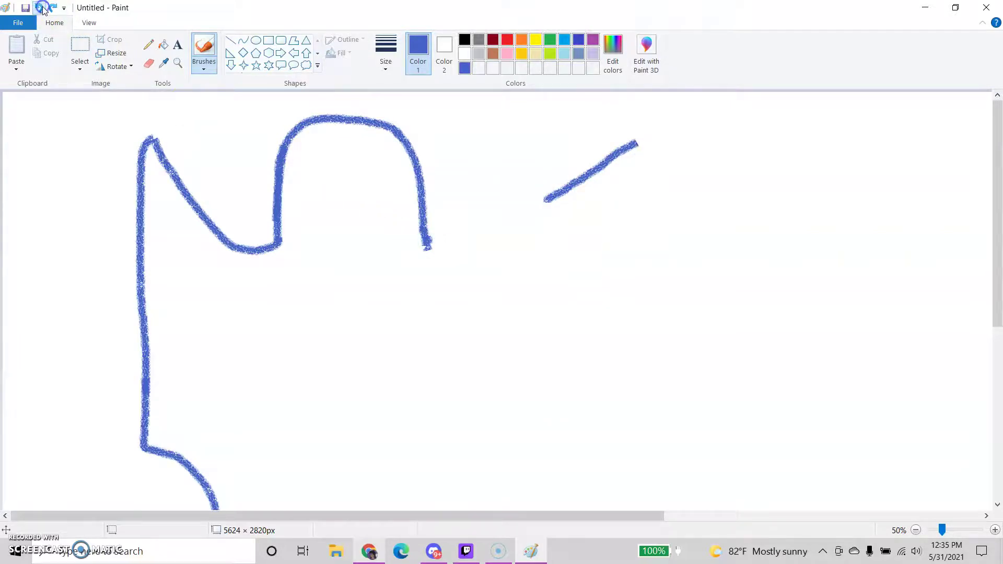
left_click(39, 7)
Step: Draw the dip and right point from the arch's right end, continuing down the shield's right side into a rounded inward notch
mouse_move(432, 257)
left_mouse_down()
mouse_move(478, 252)
mouse_move(560, 142)
mouse_move(567, 231)
left_mouse_up()
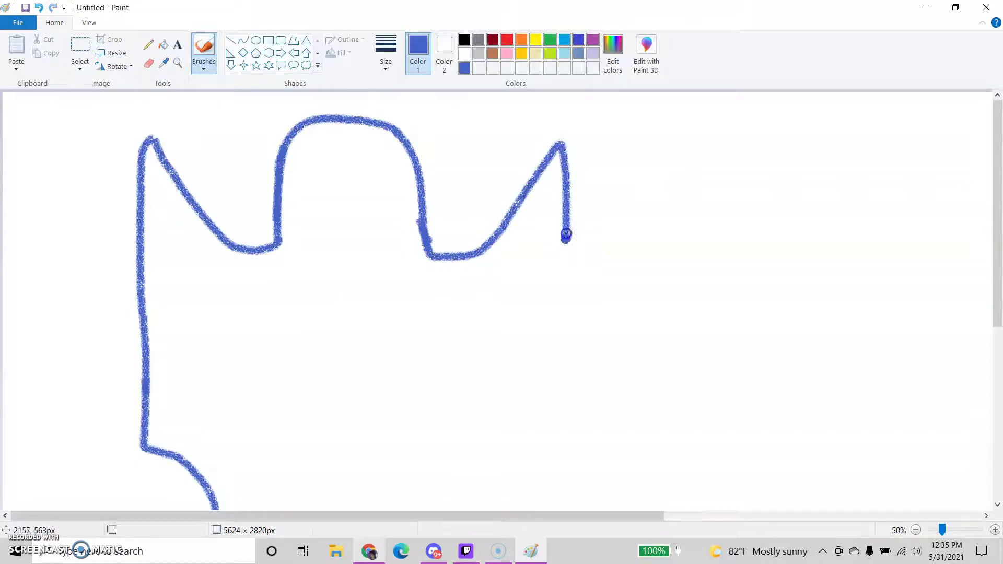
scroll(563, 278, "down", 2)
left_click_drag(565, 168, 552, 294)
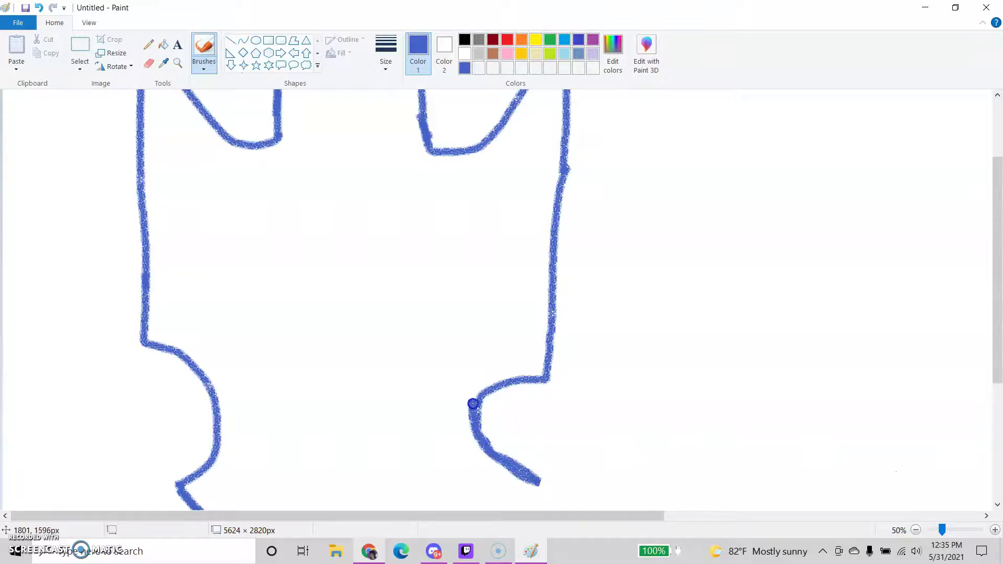
Step: Close the shield outline with a curved lower-right edge from the right notch to the end of the lower-left edge
scroll(545, 379, "down", 4)
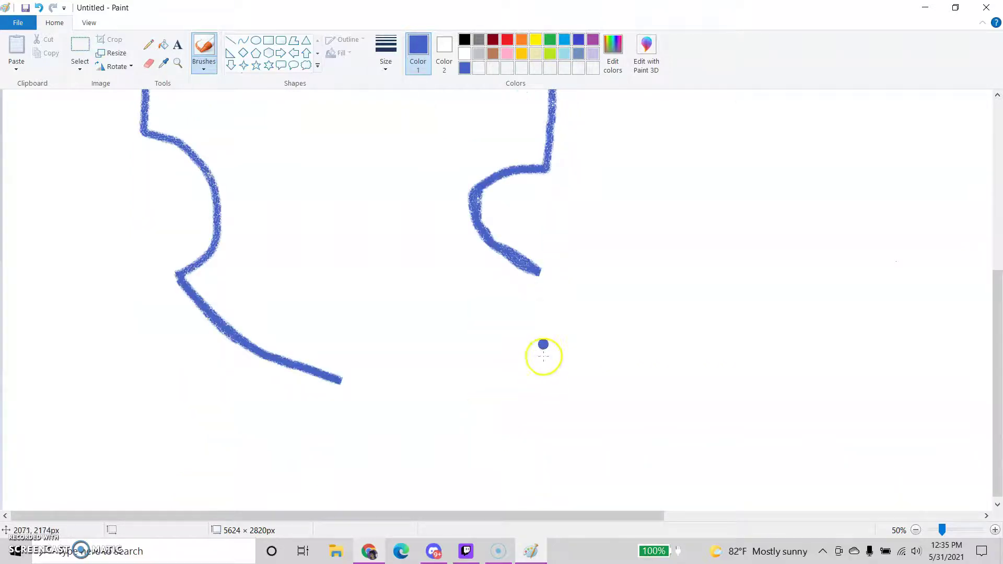
mouse_move(539, 276)
left_mouse_down()
mouse_move(465, 348)
mouse_move(403, 376)
mouse_move(337, 385)
left_mouse_up()
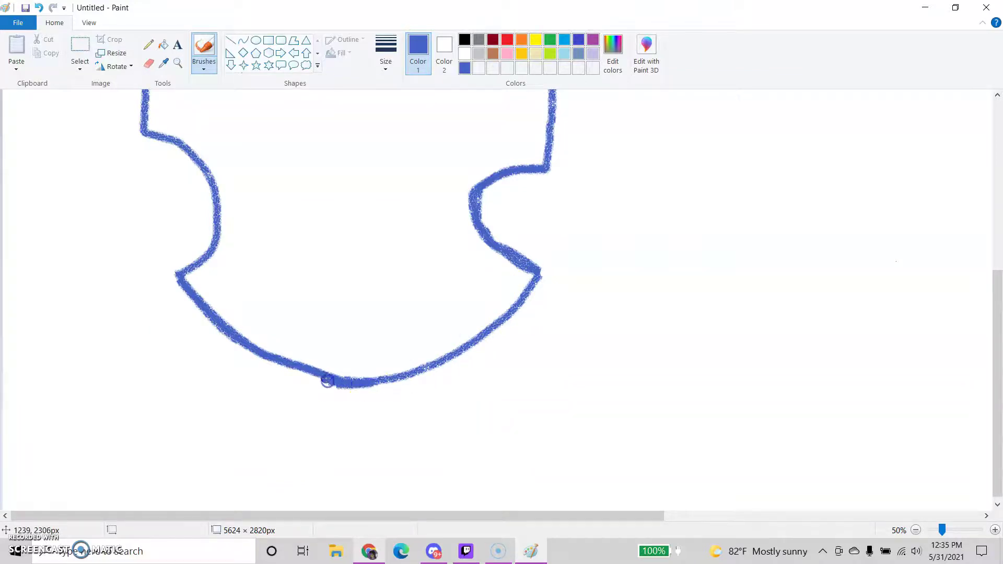
scroll(328, 381, "up", 6)
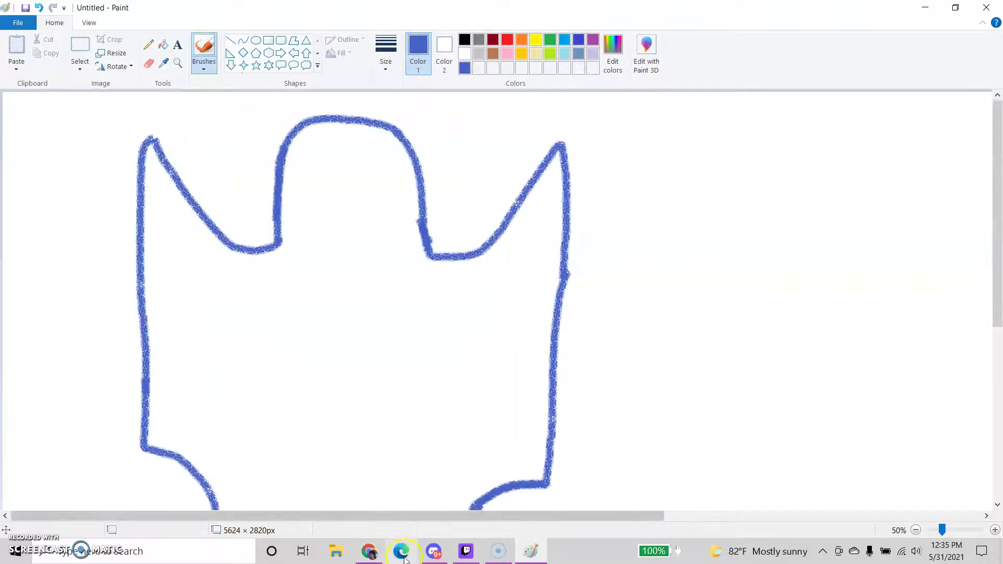
Step: Check the shield reference in Chrome and set the drawing color in Paint to a custom light yellow, about RGB 255, 247, 94
left_click(369, 551)
left_click(369, 551)
left_click(382, 457)
scroll(382, 457, "down", 2)
scroll(381, 457, "up", 2)
left_click(536, 39)
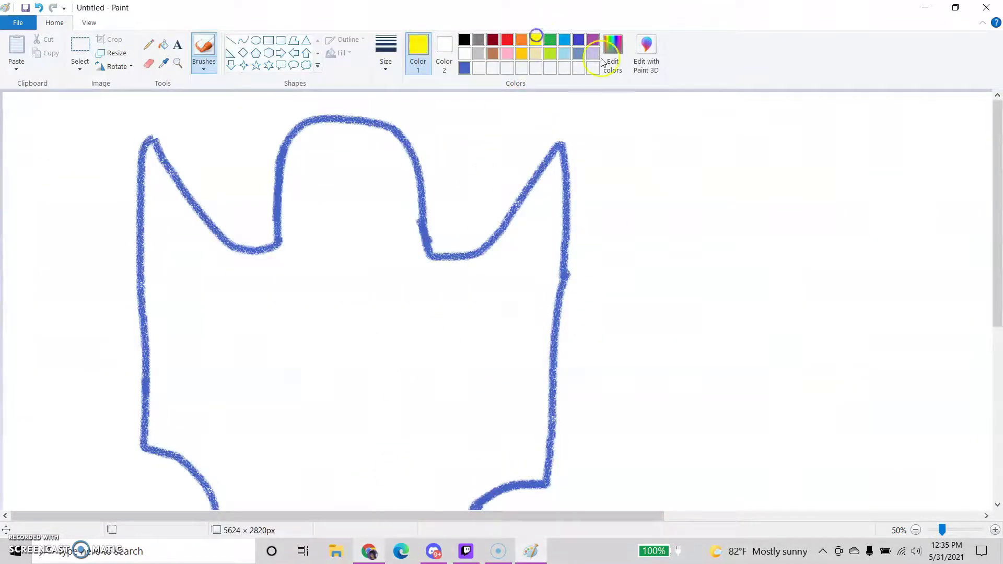
left_click(611, 52)
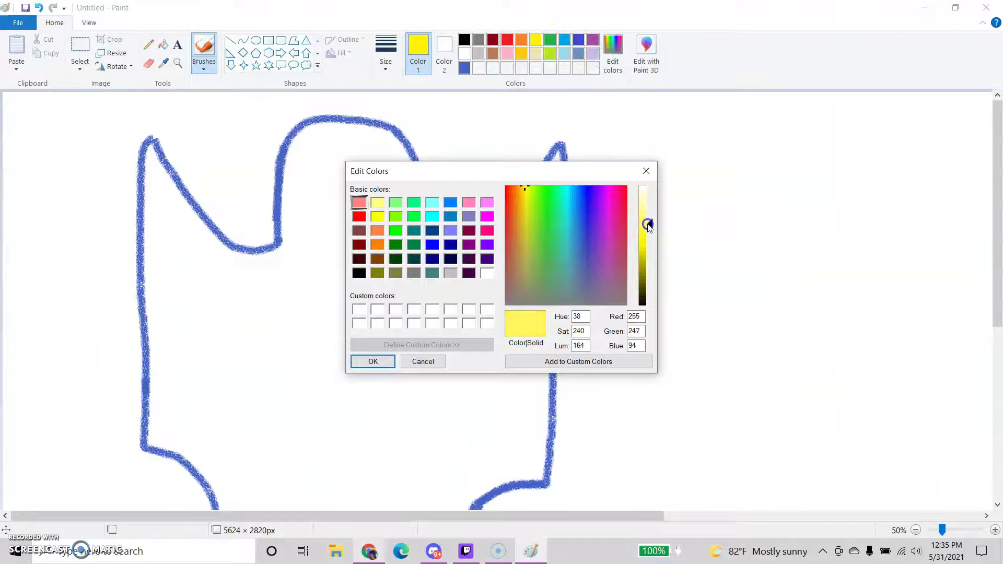
left_click(373, 362)
Step: Examine the Cutie Mark Crusaders shield and the Yu-Gi-Oh GX Duel Academy logo with its yellow star in Chrome
left_click(369, 551)
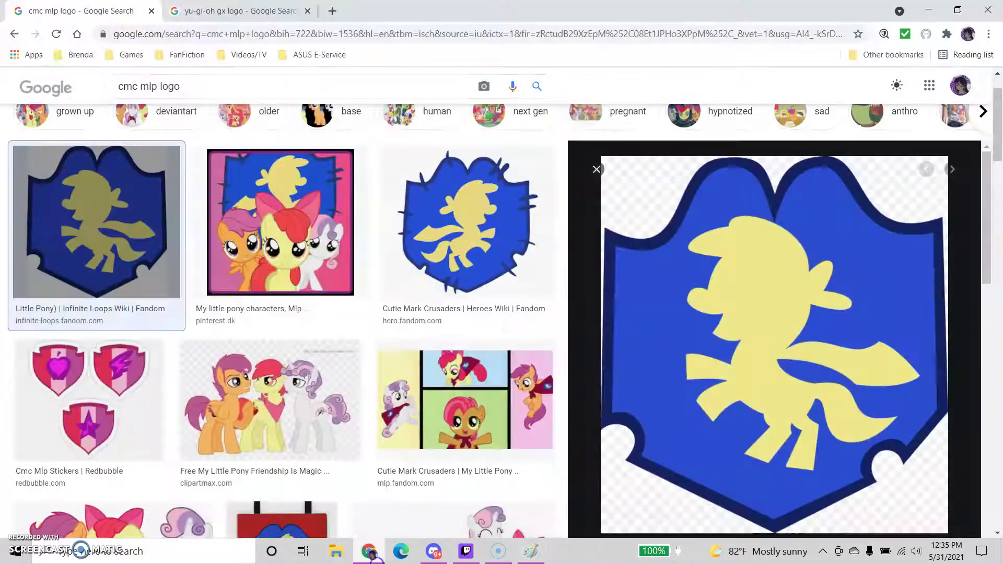
left_click(369, 552)
scroll(324, 412, "down", 2)
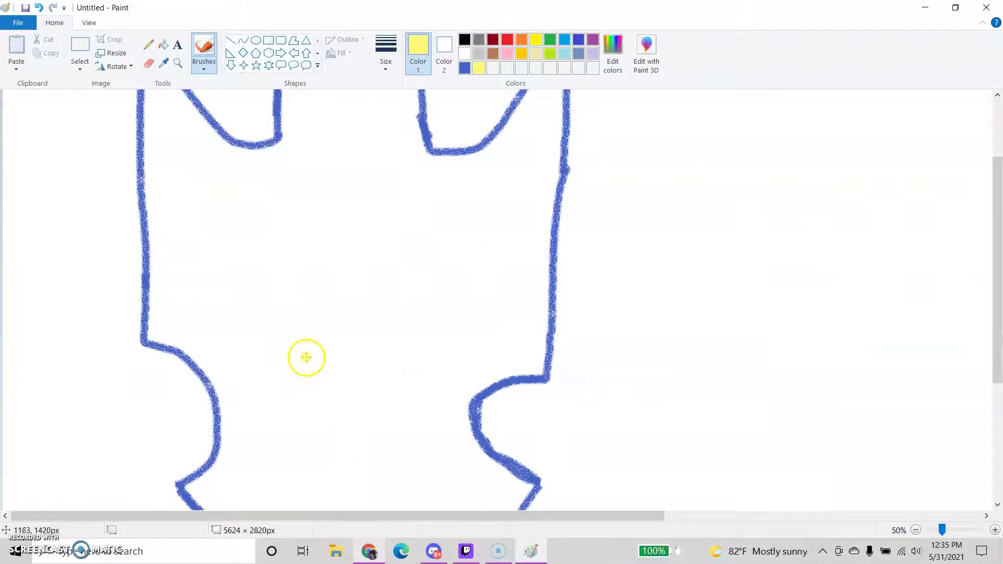
left_click(369, 552)
left_click(369, 551)
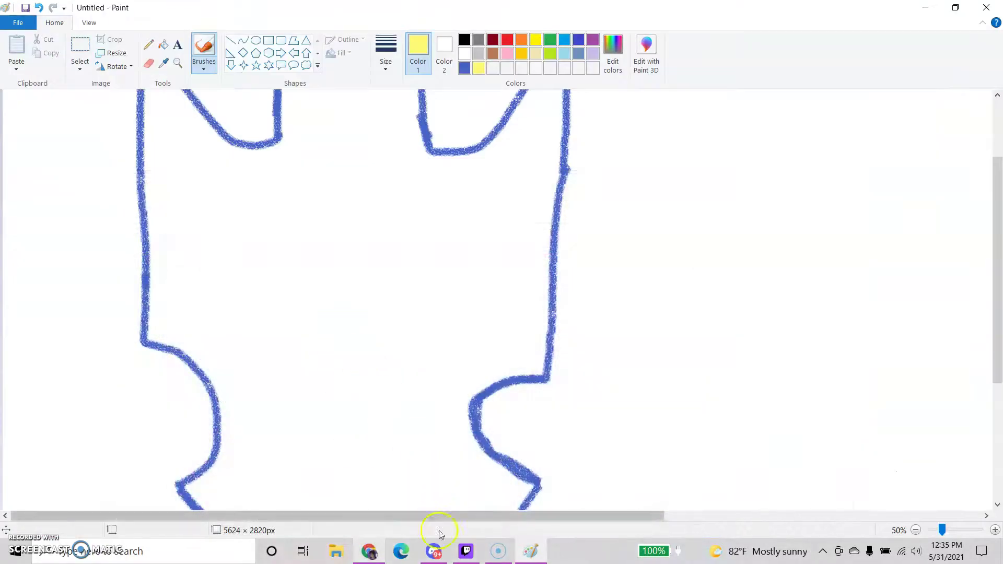
scroll(356, 420, "up", 2)
scroll(357, 428, "down", 2)
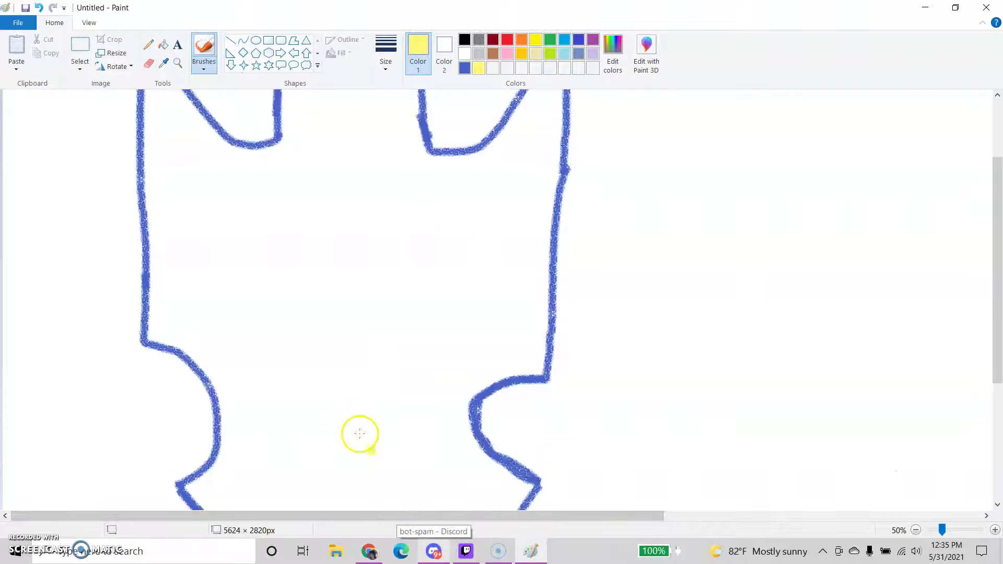
left_click(369, 551)
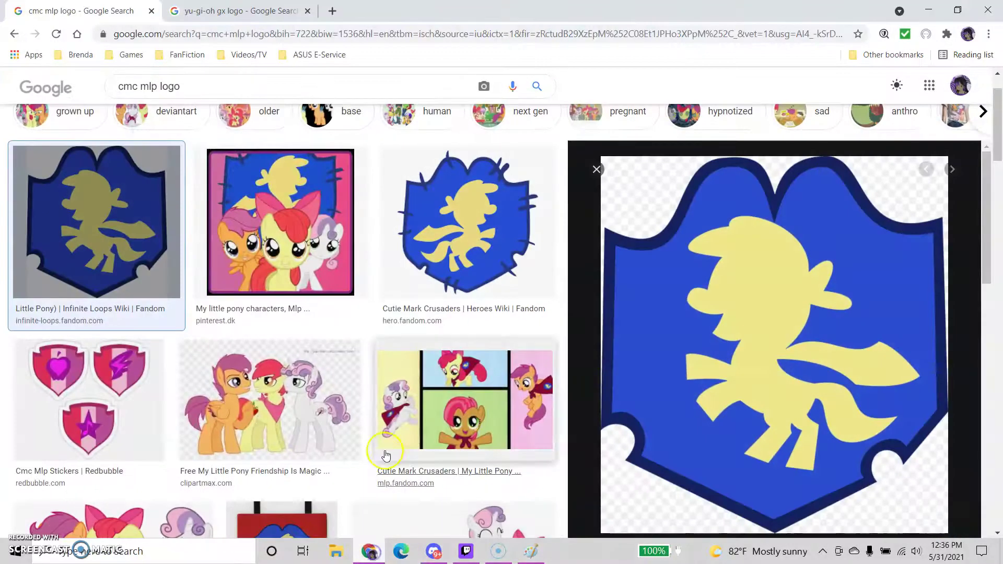
left_click(256, 13)
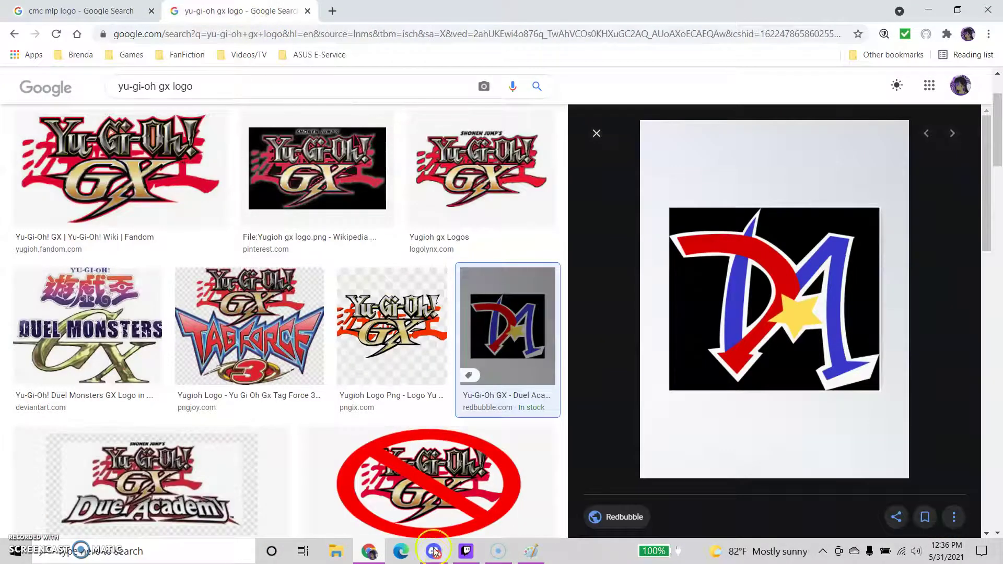
left_click(434, 551)
left_click(369, 551)
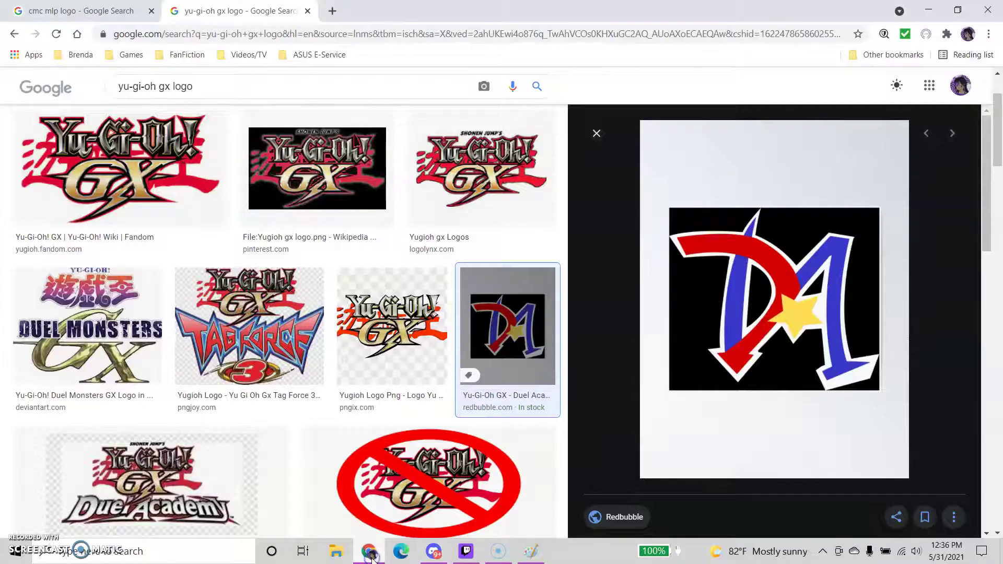
Step: Switch to Paint and draw the two upper points of a yellow star in the lower half of the shield
left_click(531, 551)
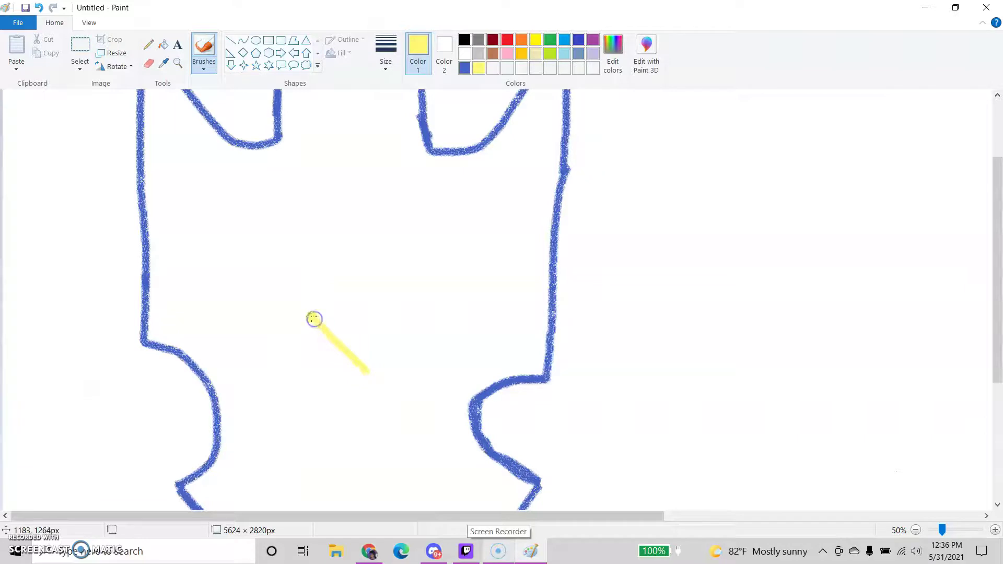
left_click_drag(316, 411, 316, 429)
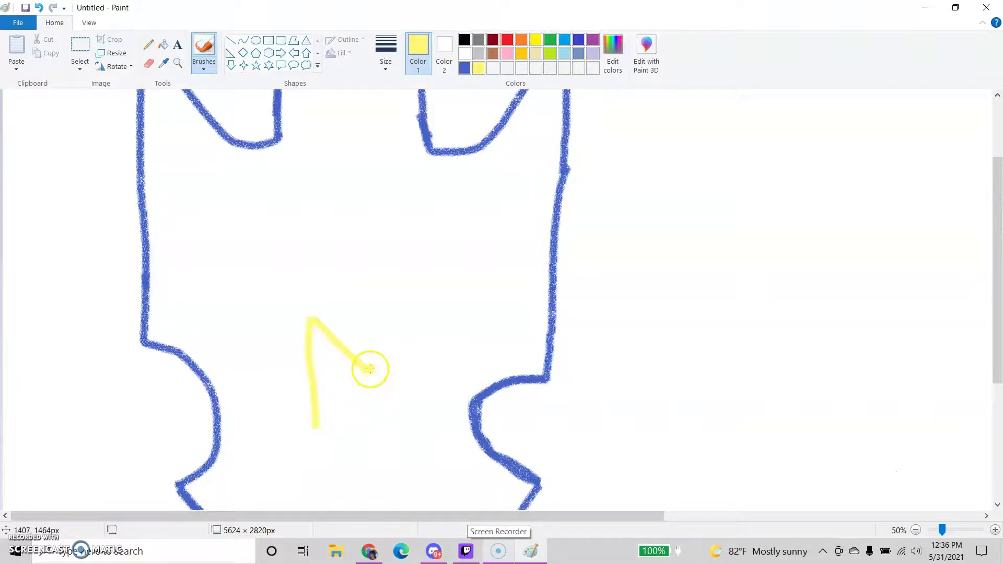
mouse_move(369, 371)
left_mouse_down()
mouse_move(466, 341)
mouse_move(467, 363)
mouse_move(412, 432)
left_mouse_up()
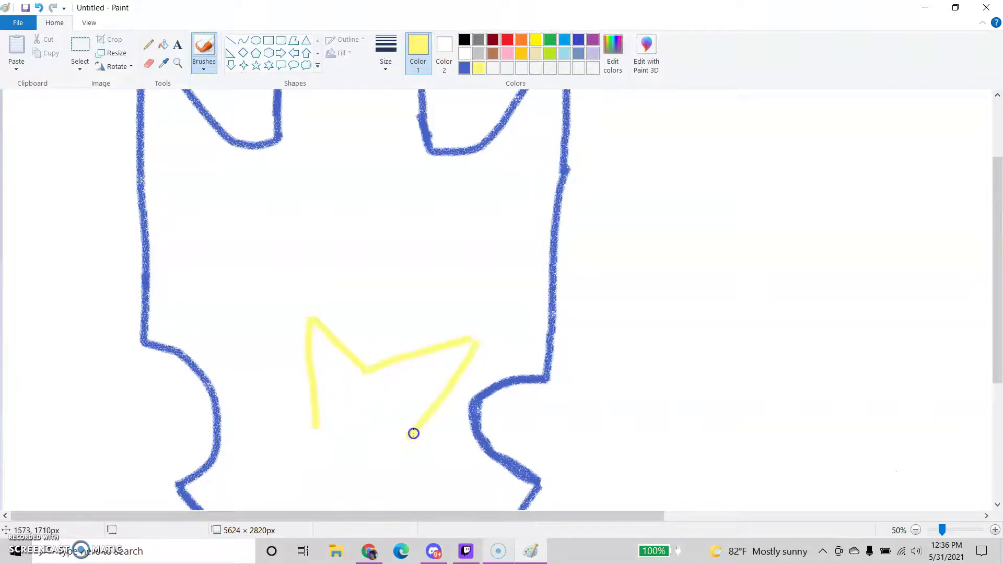
Step: Draw the star's left point out to the shield's left notch, undoing the first shorter left and lower points
scroll(412, 432, "down", 2)
mouse_move(323, 319)
left_mouse_down()
mouse_move(240, 330)
mouse_move(245, 342)
mouse_move(306, 362)
mouse_move(356, 366)
mouse_move(306, 449)
mouse_move(347, 423)
left_mouse_up()
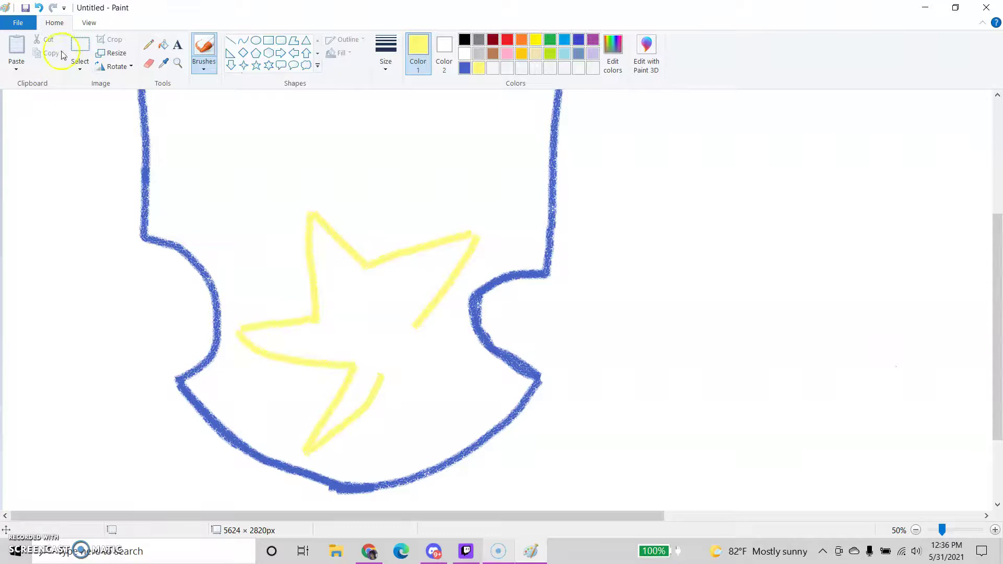
left_click(39, 7)
left_click(39, 7)
left_click(39, 8)
left_click(39, 7)
mouse_move(316, 320)
left_mouse_down()
mouse_move(242, 330)
mouse_move(333, 371)
left_mouse_up()
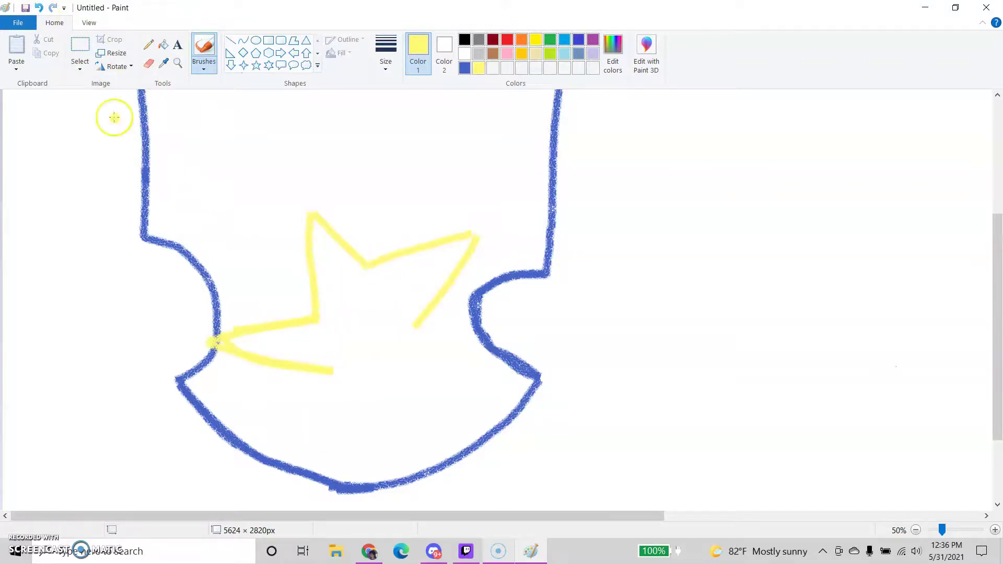
Step: Try to complete the star with its lower and lower-right points, then undo those strokes
mouse_move(330, 379)
left_mouse_down()
mouse_move(317, 453)
mouse_move(327, 453)
mouse_move(353, 438)
mouse_move(388, 369)
left_mouse_up()
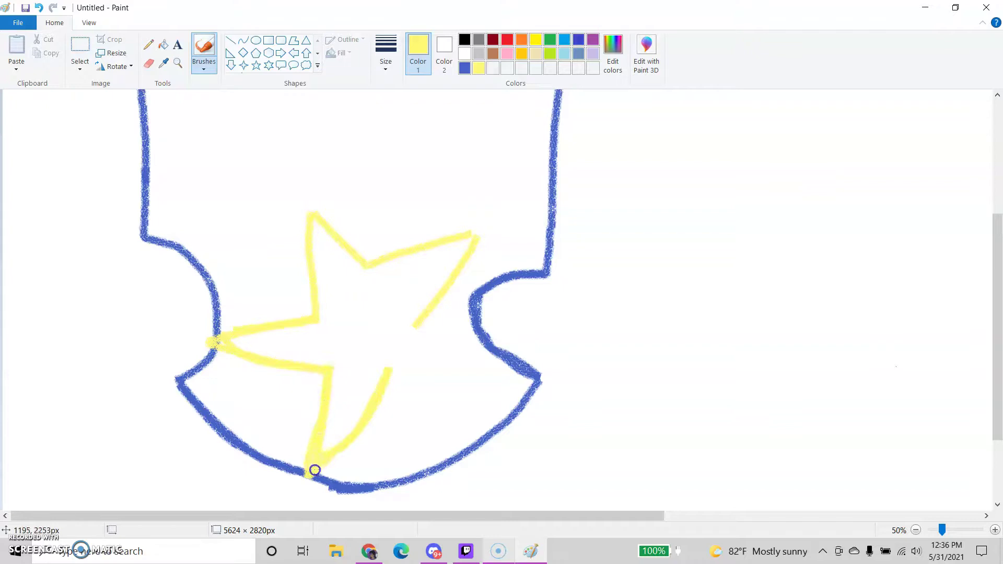
mouse_move(389, 369)
left_mouse_down()
mouse_move(412, 390)
mouse_move(519, 428)
mouse_move(459, 366)
left_mouse_up()
left_click_drag(417, 323, 414, 325)
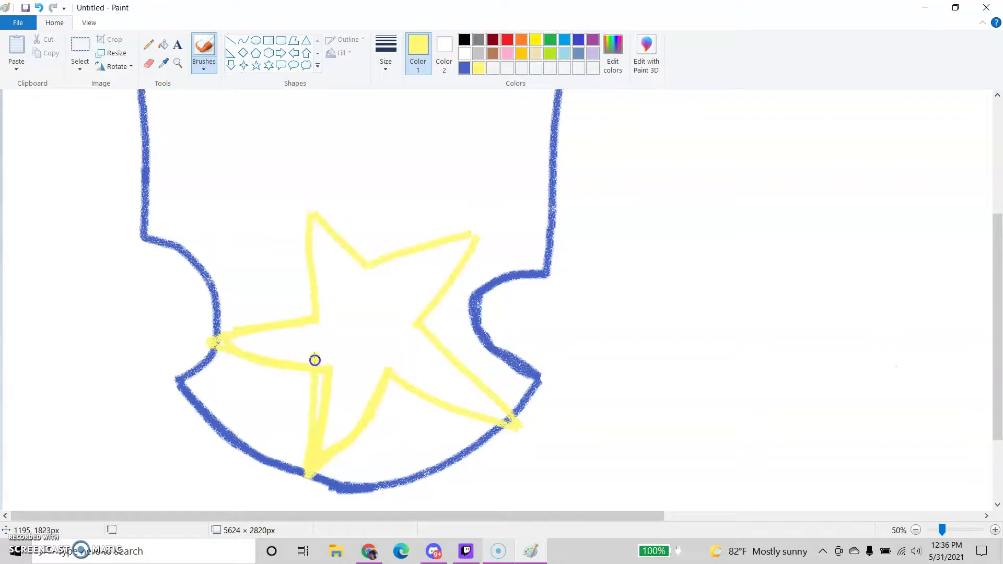
left_click(39, 8)
left_click(41, 9)
left_click(41, 9)
left_click(41, 8)
left_click(41, 9)
left_click(40, 9)
left_click(40, 9)
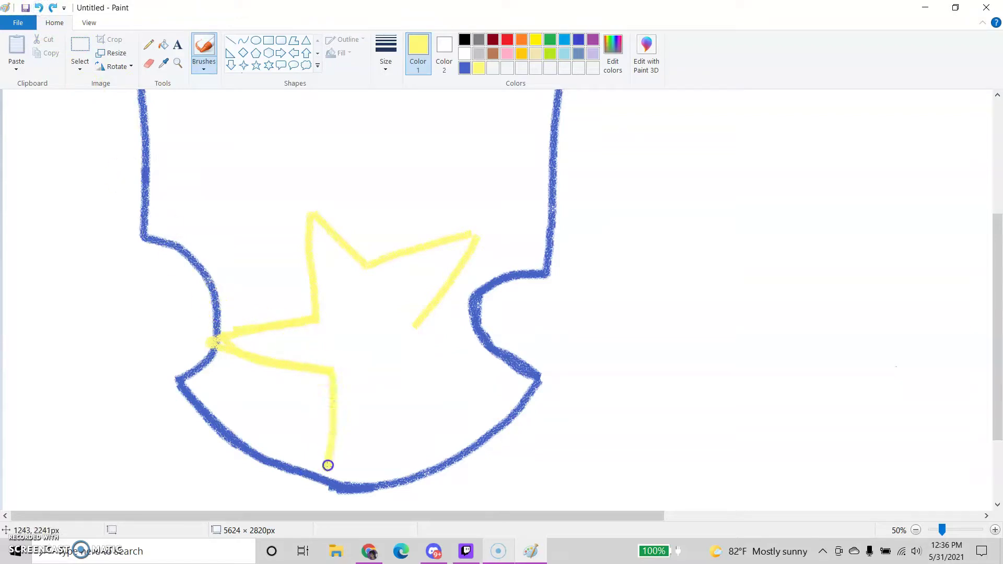
Step: Draw the star's lower and lower-right points out to the shield's bottom edge, closing the yellow star outline
left_click_drag(386, 406, 393, 381)
mouse_move(414, 326)
left_mouse_down()
mouse_move(540, 431)
mouse_move(399, 382)
left_mouse_up()
left_click(515, 430)
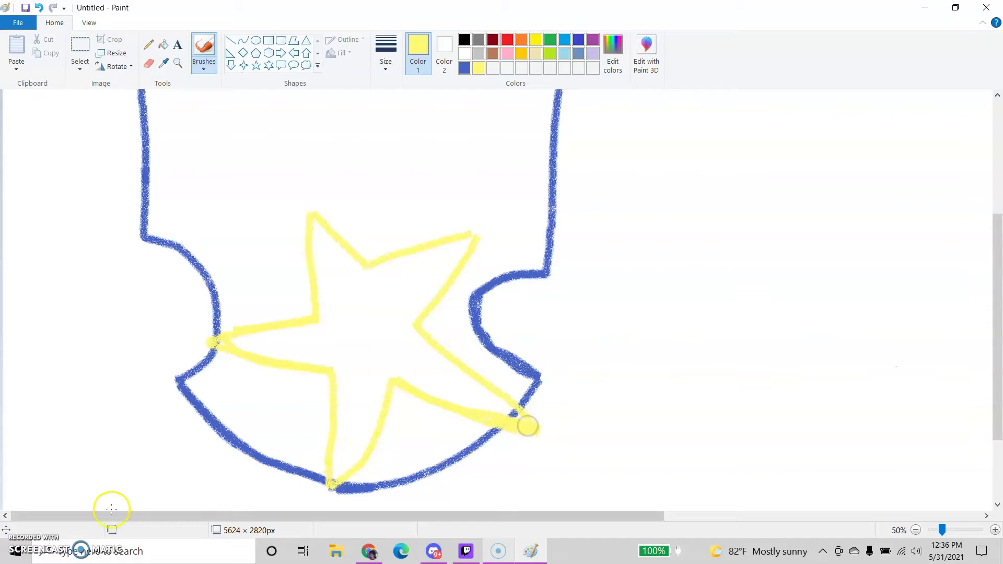
scroll(196, 447, "up", 2)
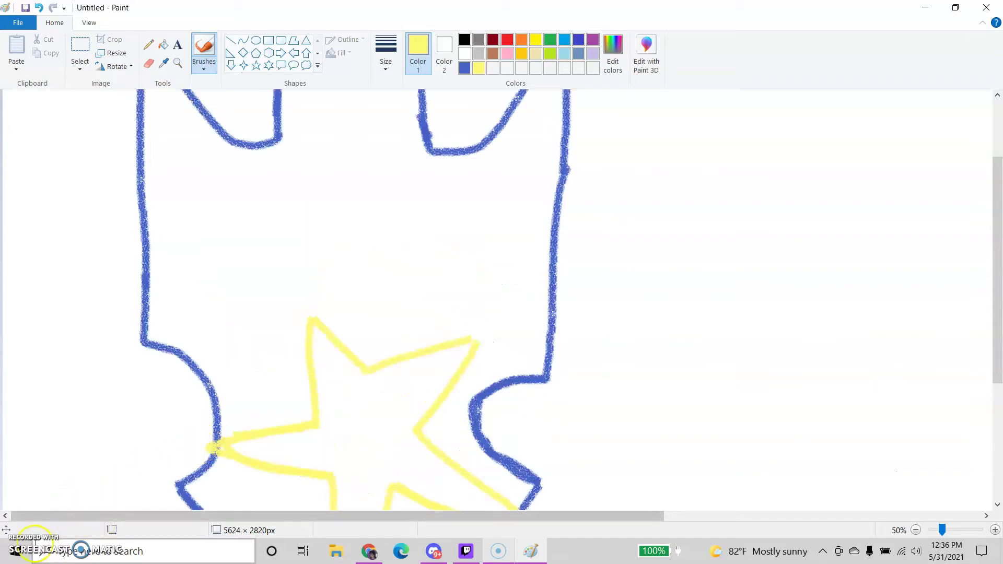